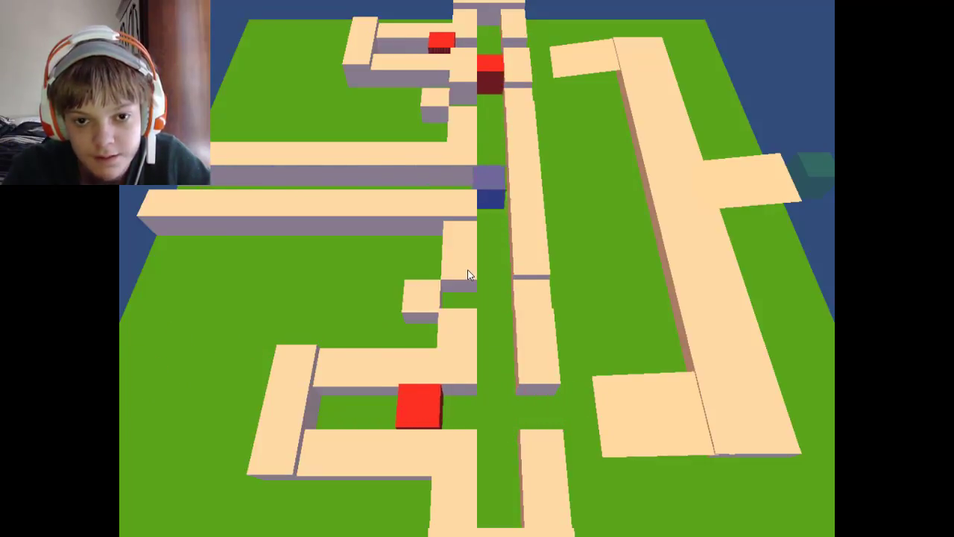
# - Bring the blue cube down the central lane and up the right corridor to the top-right platform
pyautogui.press('Down')
pyautogui.press('Down')
pyautogui.press('Down')
pyautogui.press('Right')
pyautogui.press('Right')
pyautogui.press('Right')
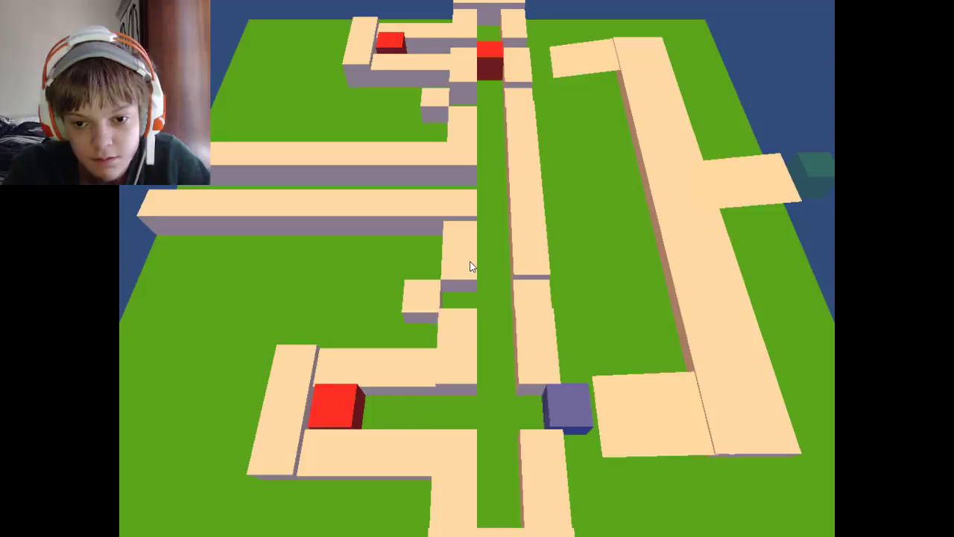
pyautogui.press('Right')
pyautogui.press('Up')
pyautogui.press('Up')
pyautogui.press('Up')
pyautogui.press('Up')
pyautogui.press('Up')
pyautogui.press('Up')
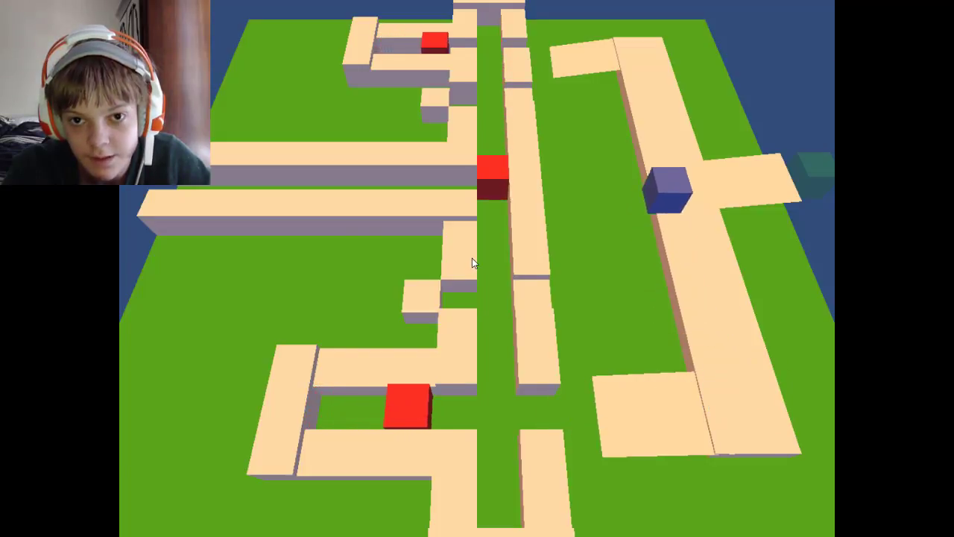
pyautogui.press('Up')
pyautogui.press('Right')
# - Steer the blue cube up-left into the top corridor and along it
pyautogui.press('Up')
pyautogui.press('Left')
pyautogui.press('Left')
pyautogui.press('Left')
pyautogui.press('Up')
pyautogui.press('Right')
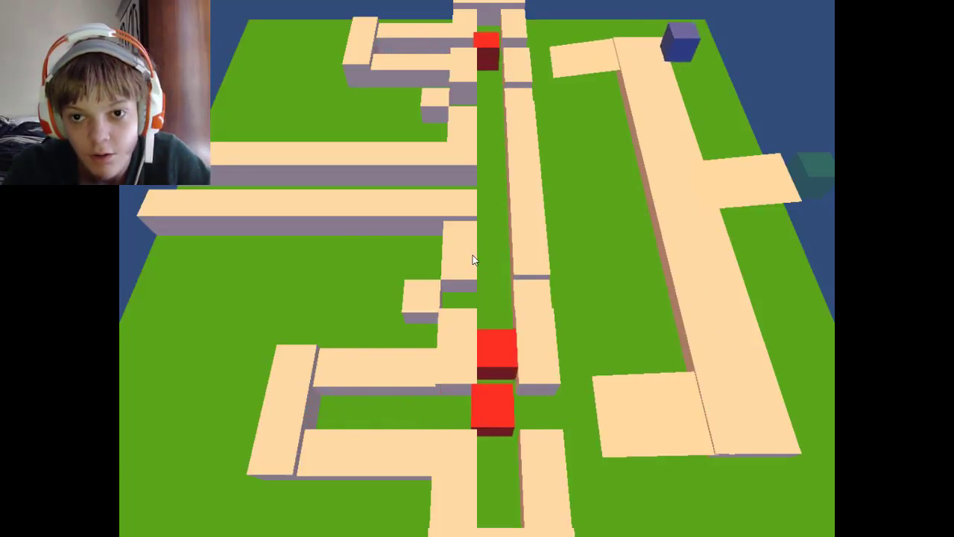
pyautogui.press('Left')
pyautogui.press('Down')
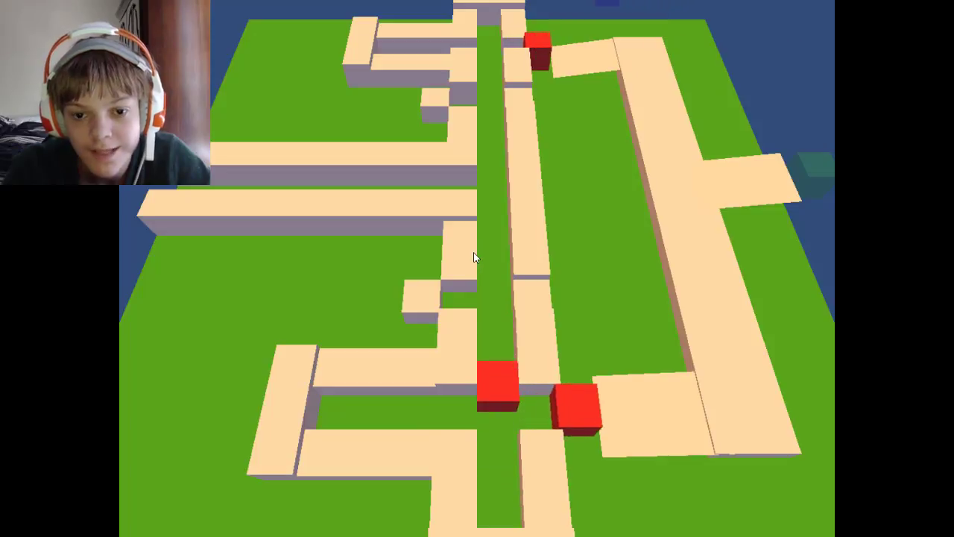
# - Guide the blue cube along the ledge and down the centre lane, then up the right lane into the goal
pyautogui.press('Left')
pyautogui.press('Left')
pyautogui.press('Left')
pyautogui.press('Right')
pyautogui.press('Right')
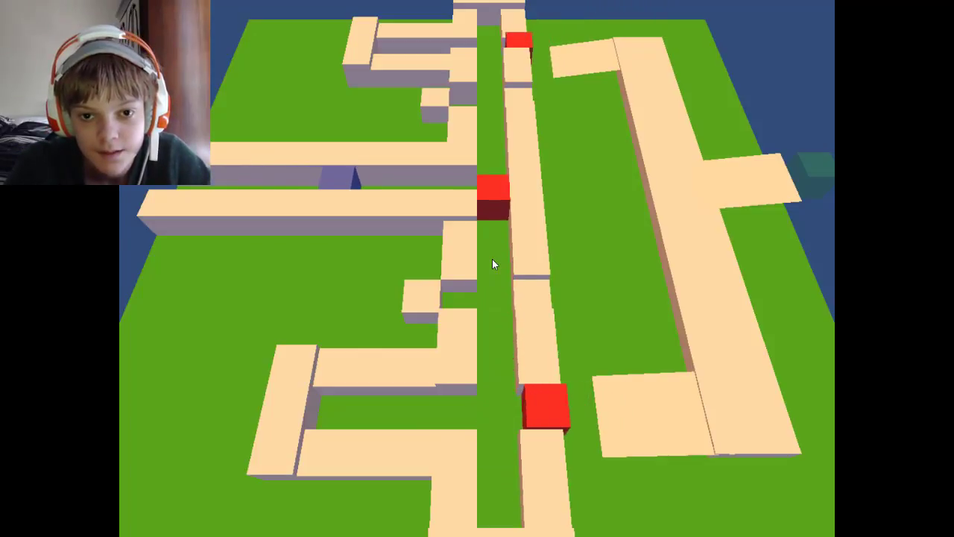
pyautogui.press('Right')
pyautogui.press('Right')
pyautogui.press('Right')
pyautogui.press('Down')
pyautogui.press('Down')
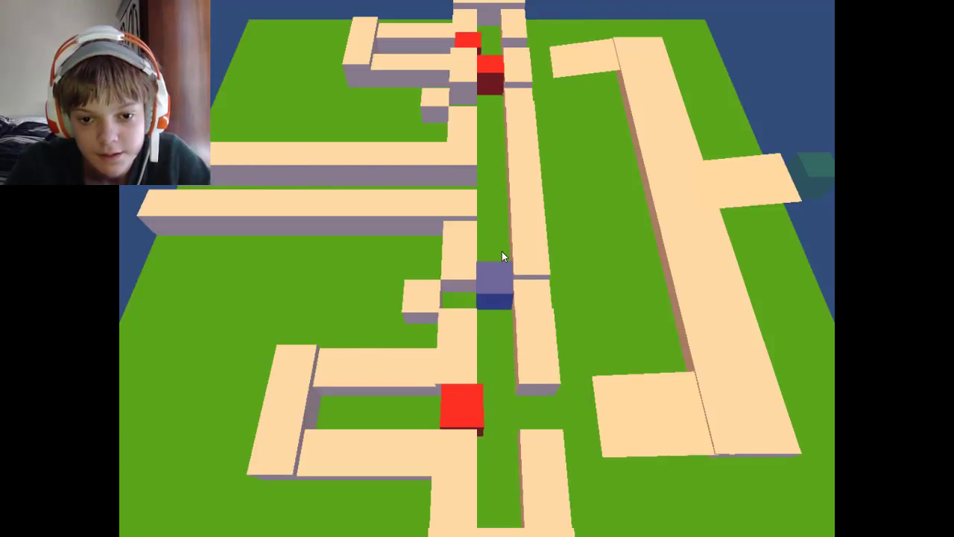
pyautogui.press('Down')
pyautogui.press('Down')
pyautogui.press('Down')
pyautogui.press('Down')
pyautogui.press('Right')
pyautogui.press('Right')
pyautogui.press('Right')
pyautogui.press('Right')
pyautogui.press('Right')
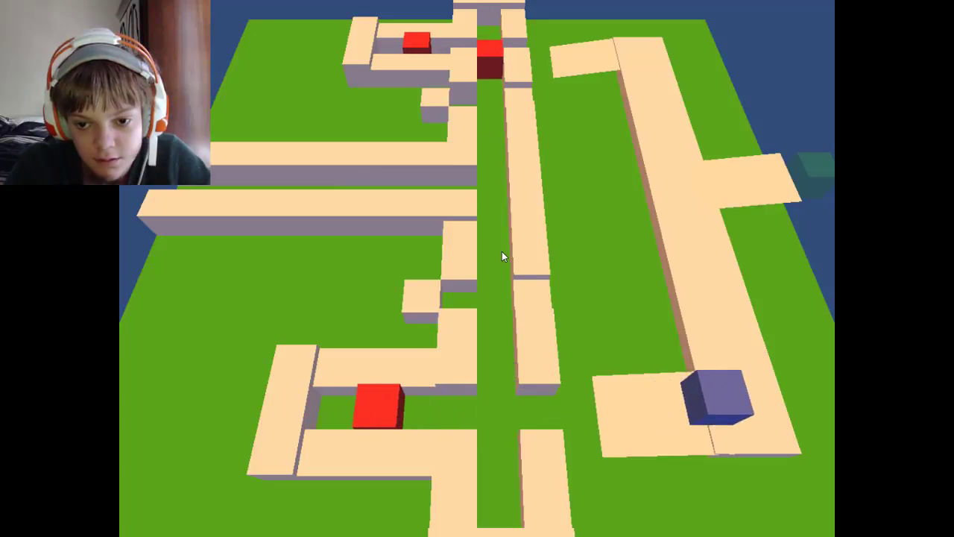
pyautogui.press('Up')
pyautogui.press('Up')
pyautogui.press('Up')
pyautogui.press('Up')
pyautogui.press('Up')
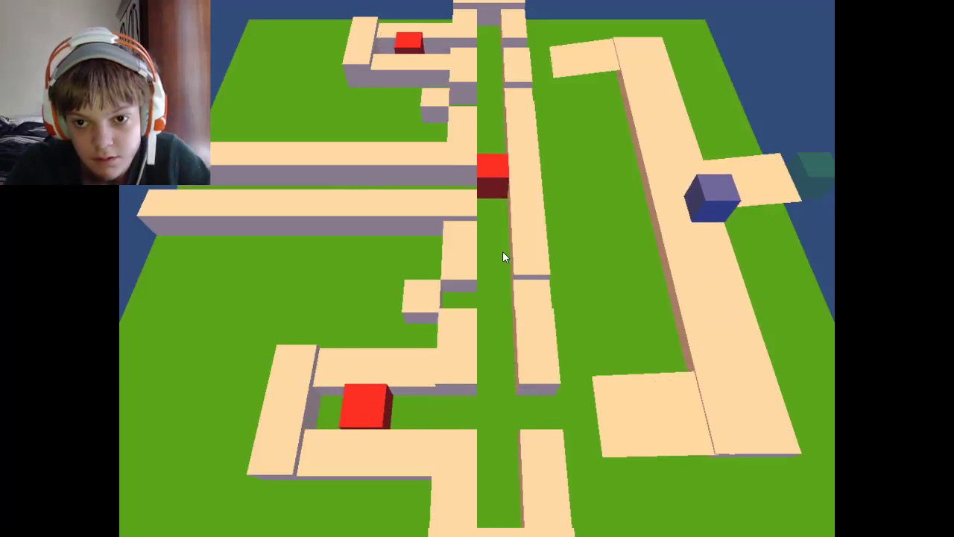
pyautogui.press('Right')
pyautogui.press('Right')
# - Complete the previous level, then move the blue cube down and back up the new field
pyautogui.press('Right')
pyautogui.press('Right')
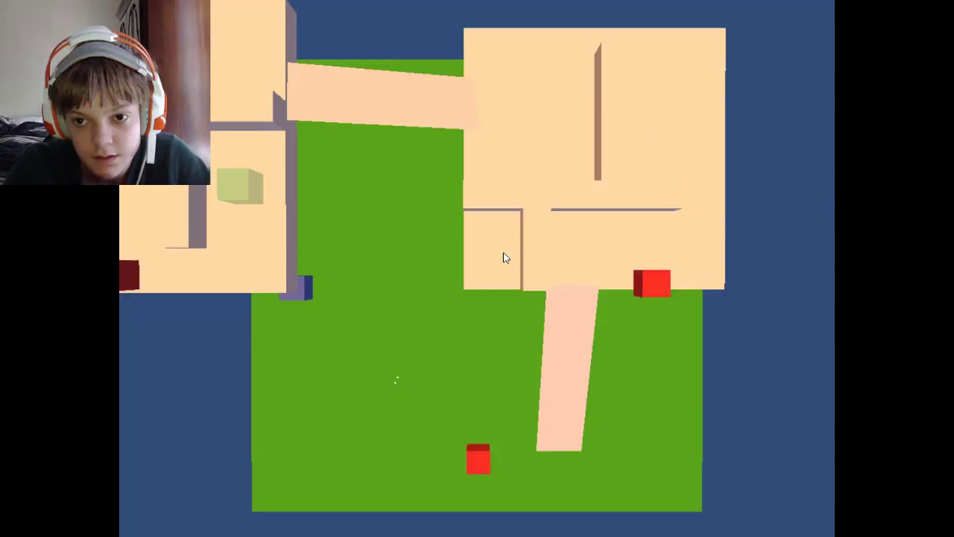
pyautogui.press('Right')
pyautogui.press('Right')
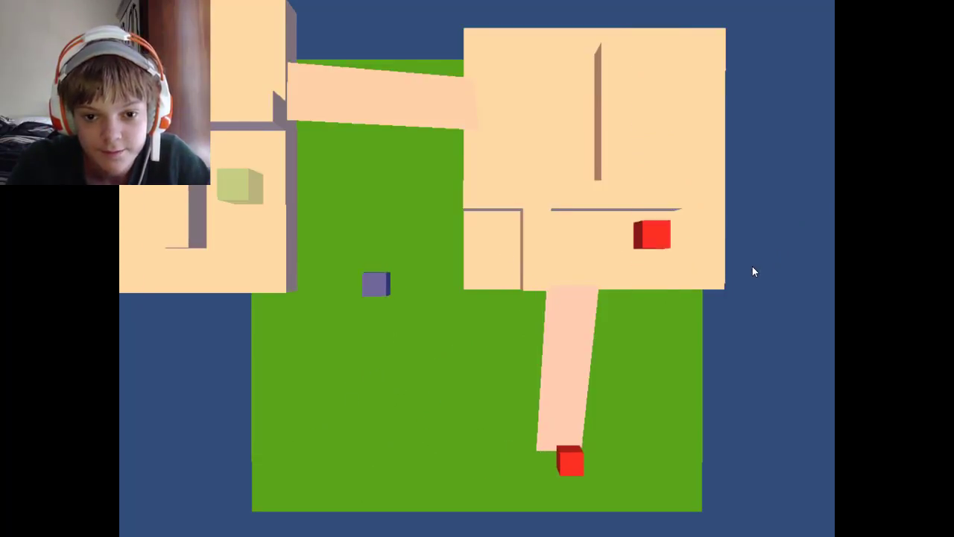
pyautogui.press('Down')
pyautogui.press('Down')
pyautogui.press('Down')
pyautogui.press('Up')
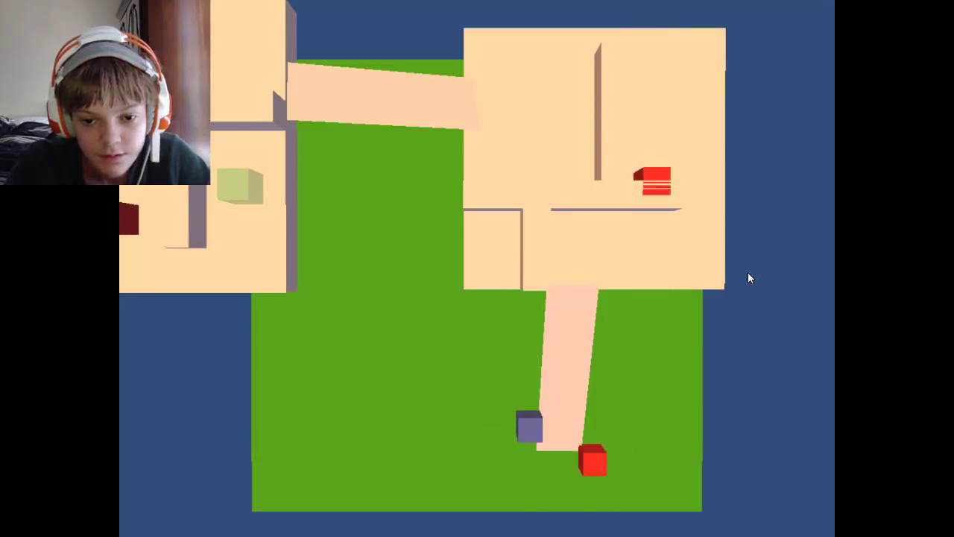
pyautogui.press('Up')
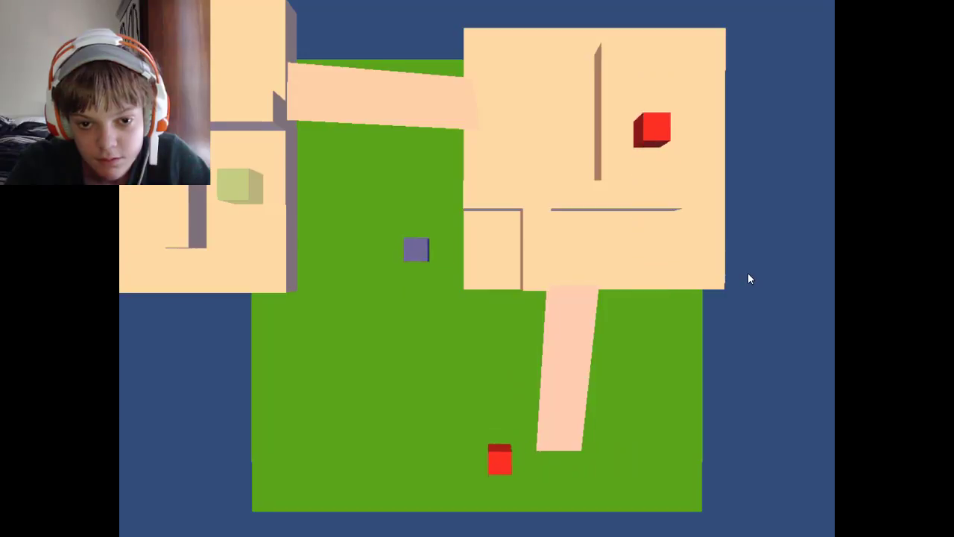
# - Move the respawned blue cube down, left across the field, then back toward the bottom
pyautogui.press('Down')
pyautogui.press('Down')
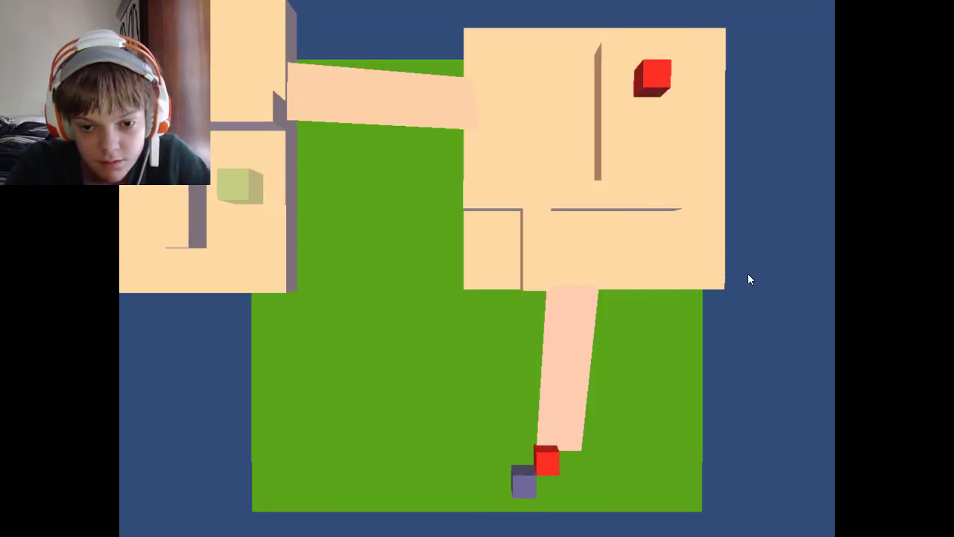
pyautogui.press('Left')
pyautogui.press('Left')
pyautogui.press('Up')
pyautogui.press('Right')
pyautogui.press('Down')
pyautogui.press('Down')
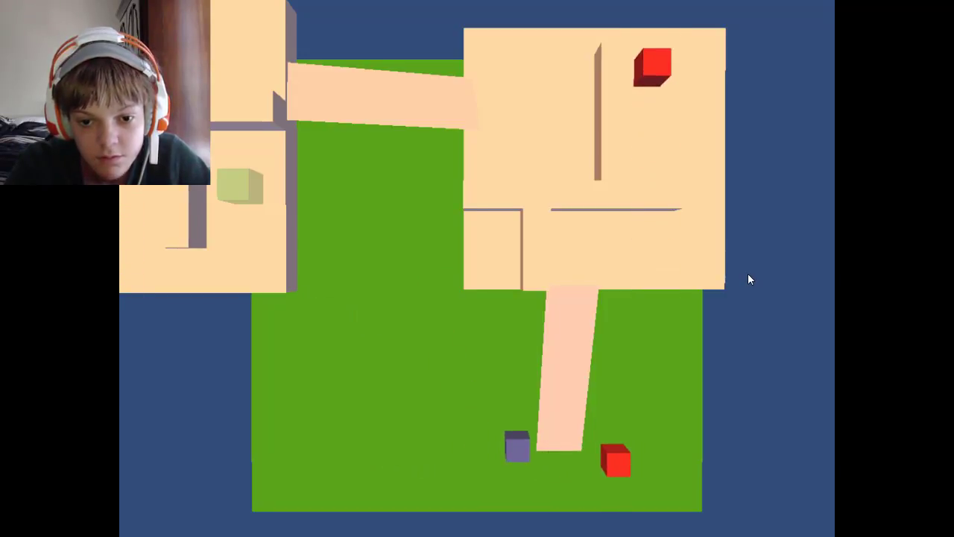
pyautogui.press('Down')
pyautogui.press('Right')
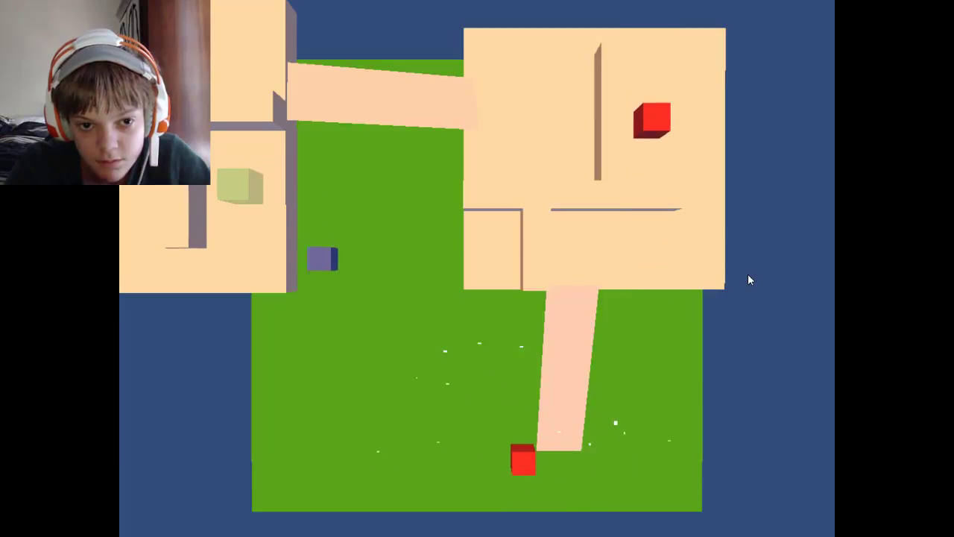
# - Steer the respawned blue cube down-right across the field to near the bottom edge
pyautogui.press('Down')
pyautogui.press('Right')
pyautogui.press('Down')
pyautogui.press('Right')
pyautogui.press('Up')
pyautogui.press('Left')
pyautogui.press('Right')
pyautogui.press('Down')
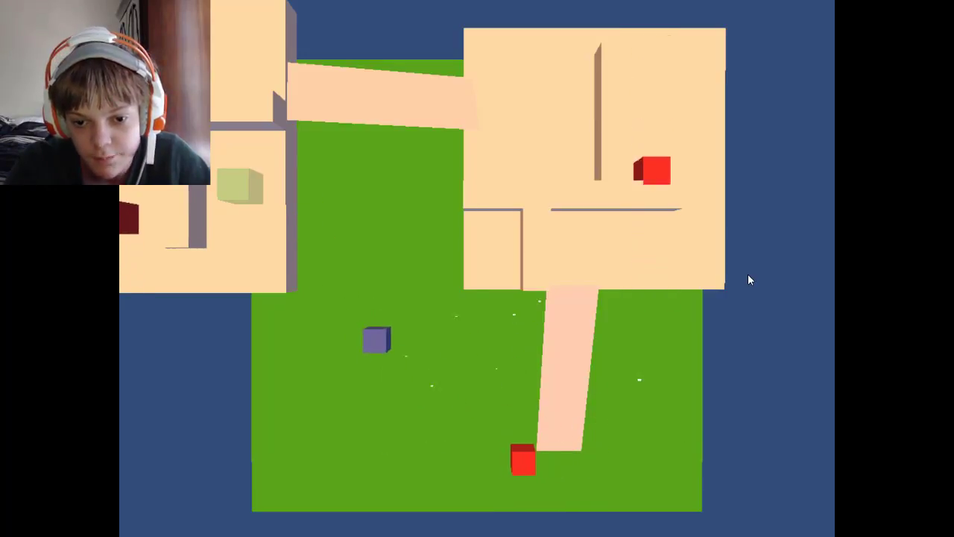
pyautogui.press('Down')
pyautogui.press('Right')
pyautogui.press('Down')
pyautogui.press('Right')
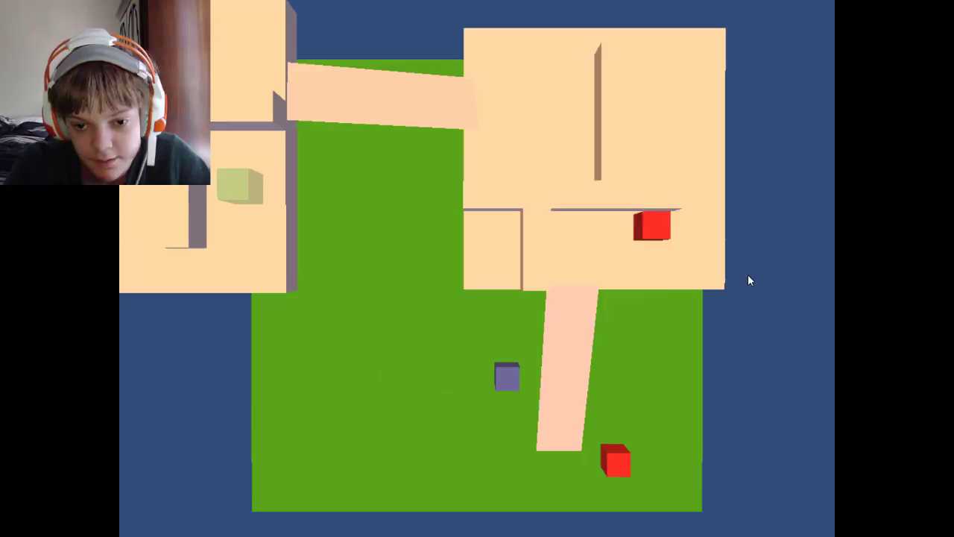
# - Move the blue cube up the field, then down and right along the bottom, then up-left
pyautogui.press('Up')
pyautogui.press('Up')
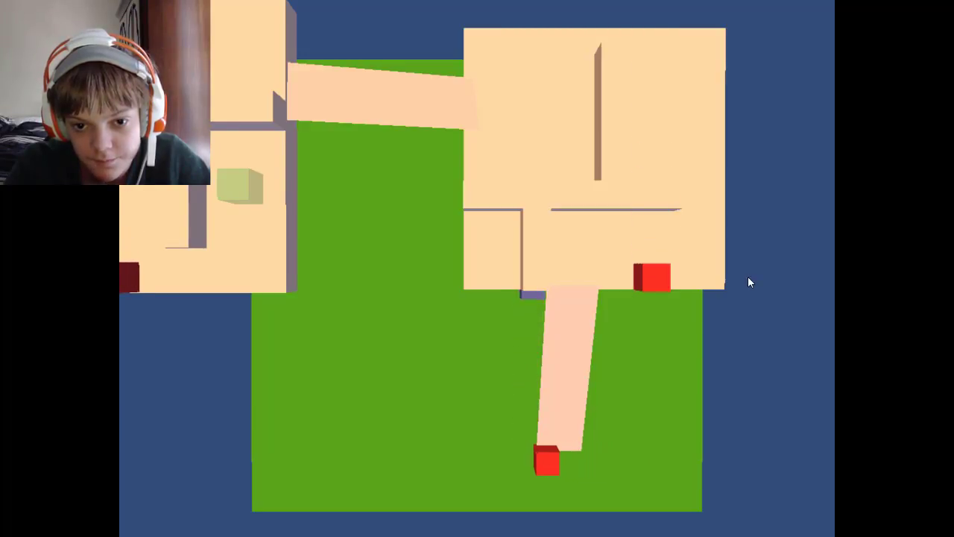
pyautogui.press('Down')
pyautogui.press('Down')
pyautogui.press('Down')
pyautogui.press('Right')
pyautogui.press('Right')
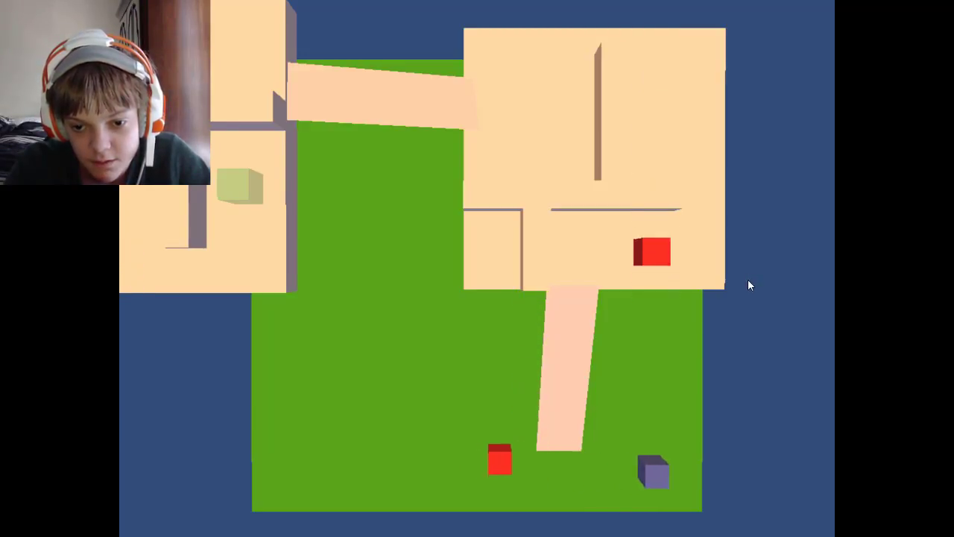
pyautogui.press('Right')
pyautogui.press('Up')
pyautogui.press('Left')
pyautogui.press('Up')
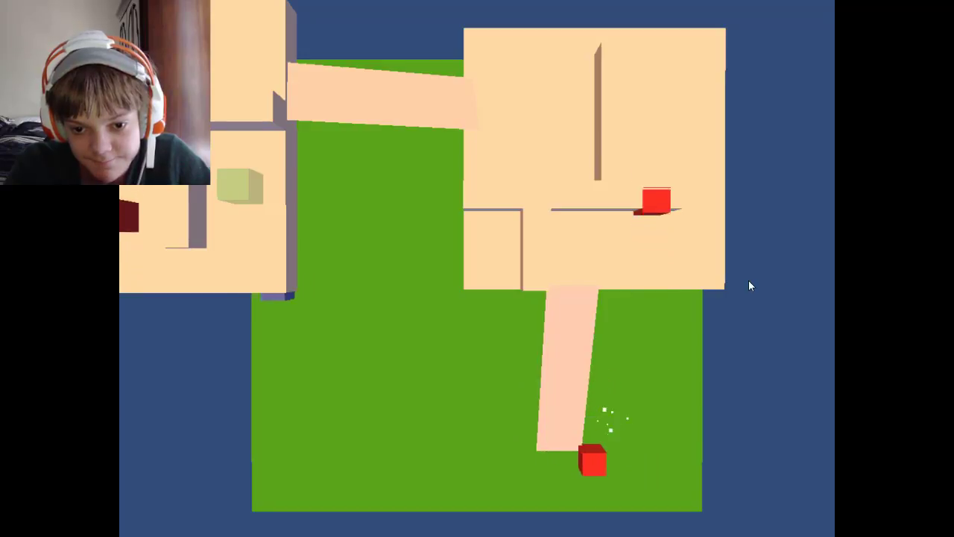
# - Move the blue cube up-right toward the corridor, then down-left toward a red cube
pyautogui.press('Right')
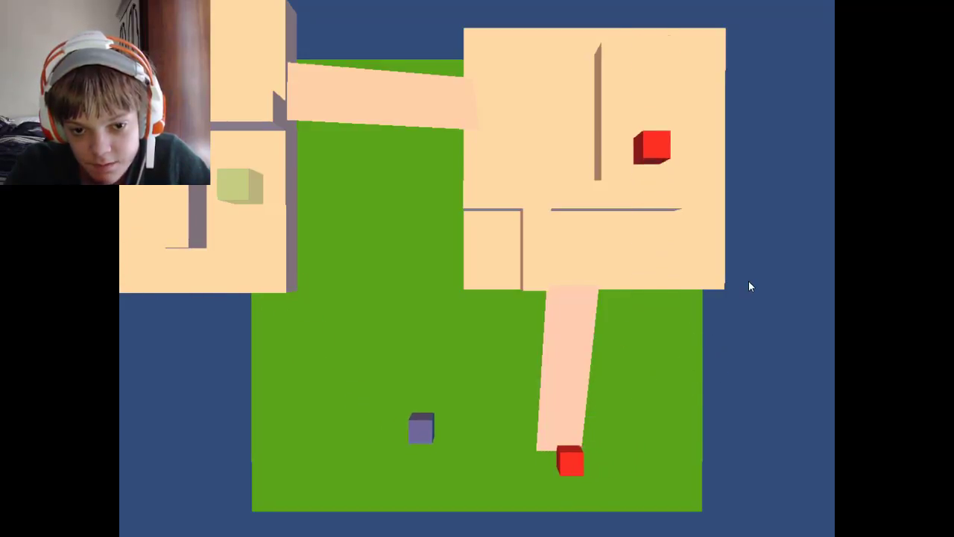
pyautogui.press('Up')
pyautogui.press('Right')
pyautogui.press('Right')
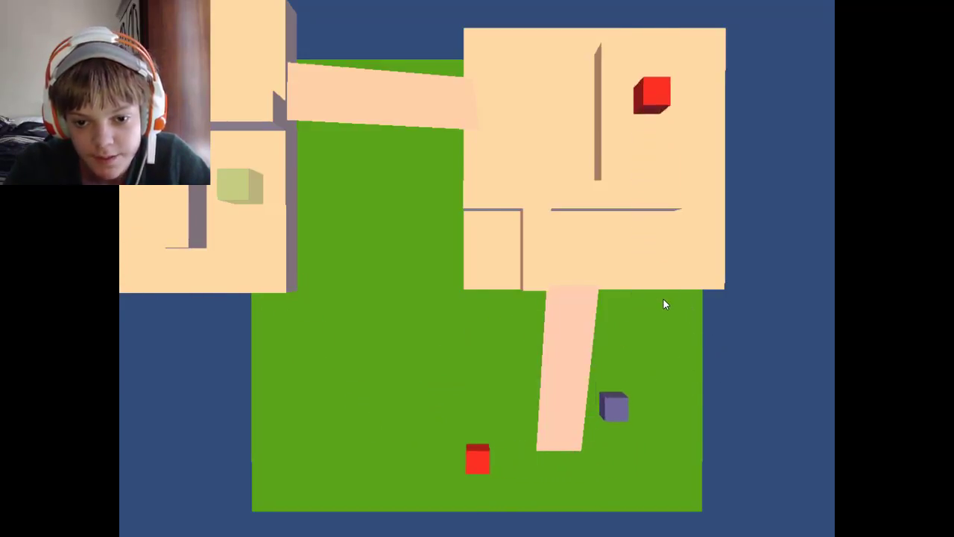
pyautogui.press('Down')
pyautogui.press('Left')
pyautogui.press('Down')
pyautogui.press('Down')
pyautogui.press('Right')
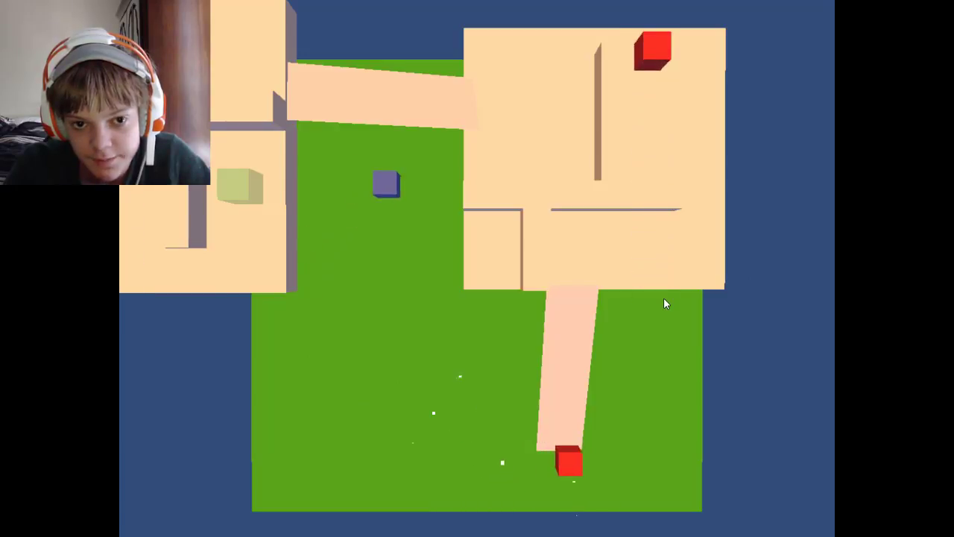
pyautogui.press('Down')
# - Move the respawned blue cube down-right across the field beside a red cube
pyautogui.press('Down')
pyautogui.press('Down')
pyautogui.press('Down')
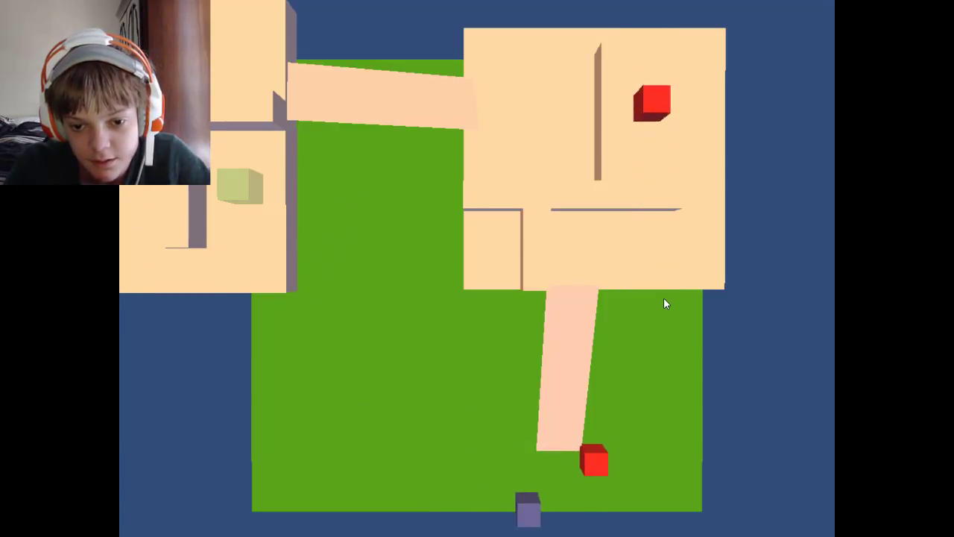
pyautogui.press('Right')
pyautogui.press('Down')
pyautogui.press('Right')
pyautogui.press('Down')
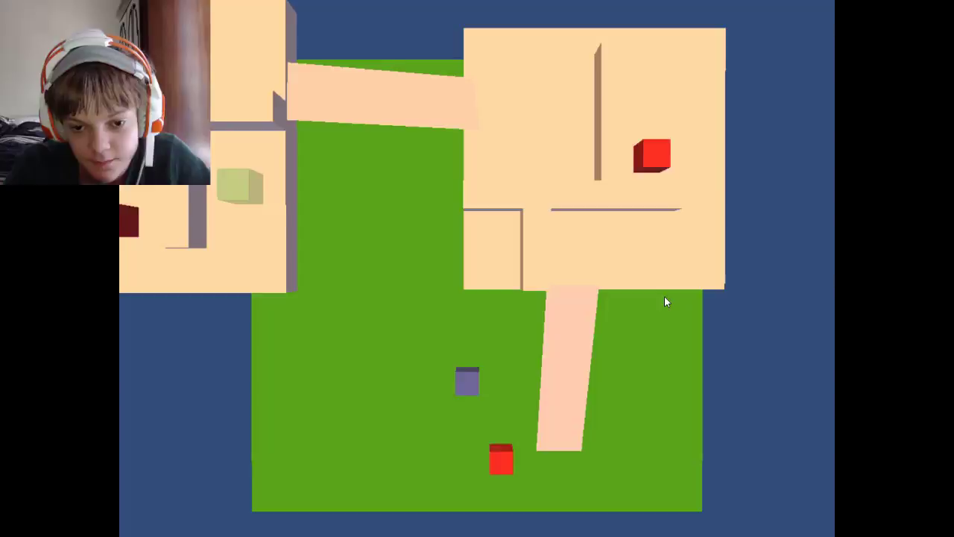
pyautogui.press('Down')
pyautogui.press('Right')
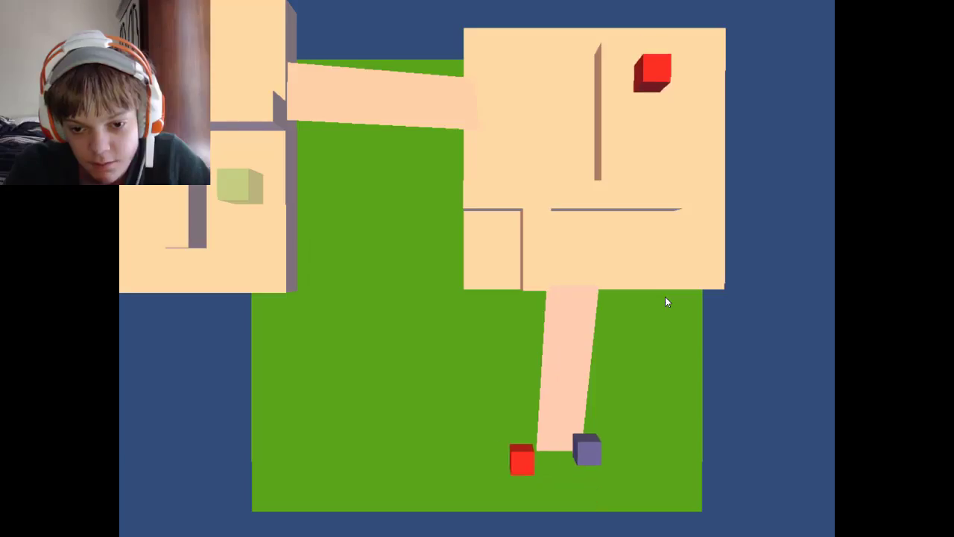
# - Maneuver the blue cube around the lower field and up-right past a red cube
pyautogui.press('Up')
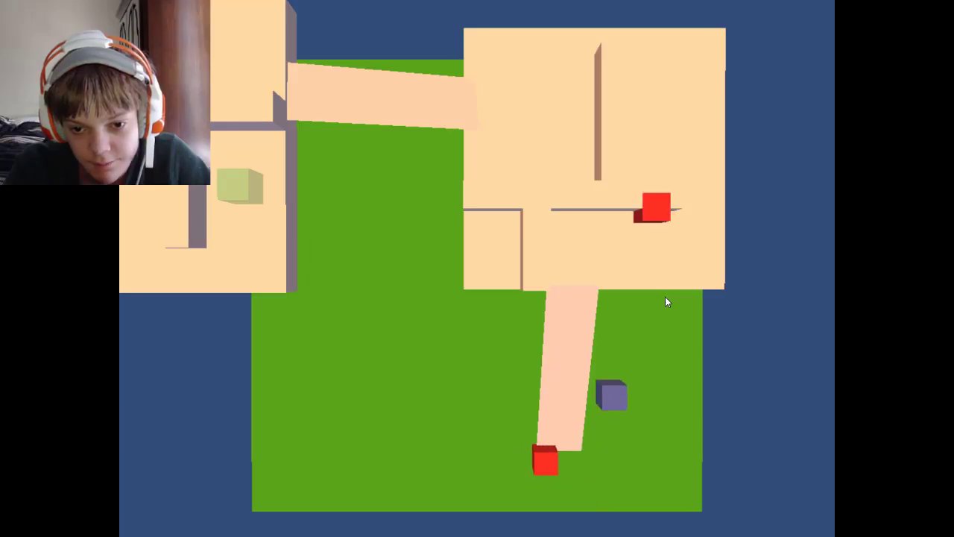
pyautogui.press('Down')
pyautogui.press('Right')
pyautogui.press('Left')
pyautogui.press('Down')
pyautogui.press('Left')
pyautogui.press('Left')
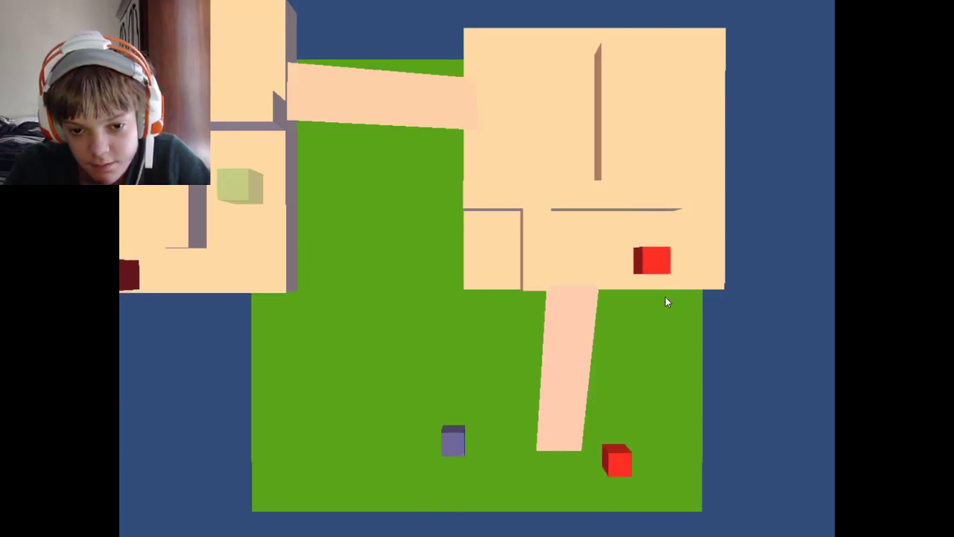
pyautogui.press('Up')
pyautogui.press('Right')
pyautogui.press('Down')
pyautogui.press('Right')
# - Move the blue cube down-right across the field onto the pink path and down it
pyautogui.press('Right')
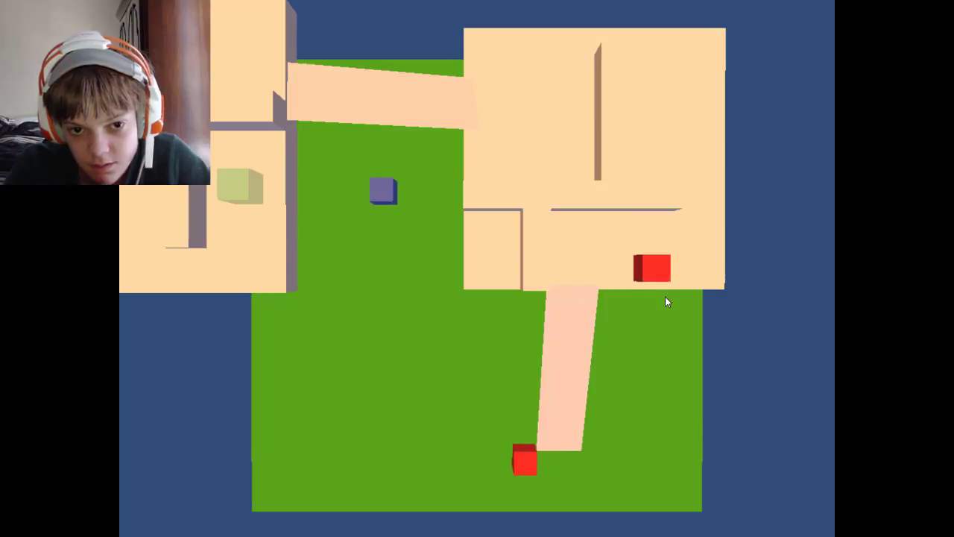
pyautogui.press('Right')
pyautogui.press('Down')
pyautogui.press('Down')
pyautogui.press('Right')
pyautogui.press('Down')
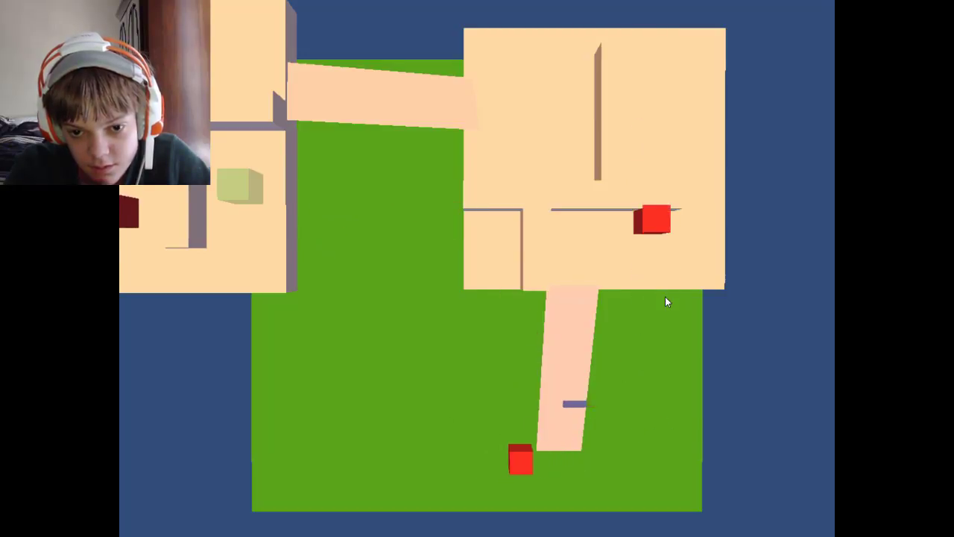
pyautogui.press('Down')
pyautogui.press('Right')
pyautogui.press('Right')
pyautogui.press('Down')
pyautogui.press('Down')
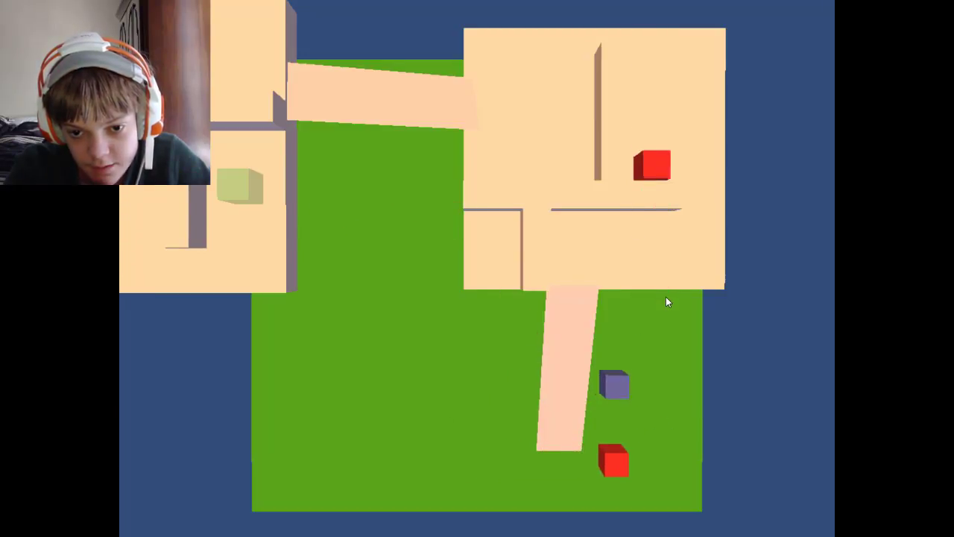
pyautogui.press('Down')
pyautogui.press('Down')
# - Steer the respawned blue cube down-right across the field again
pyautogui.press('Right')
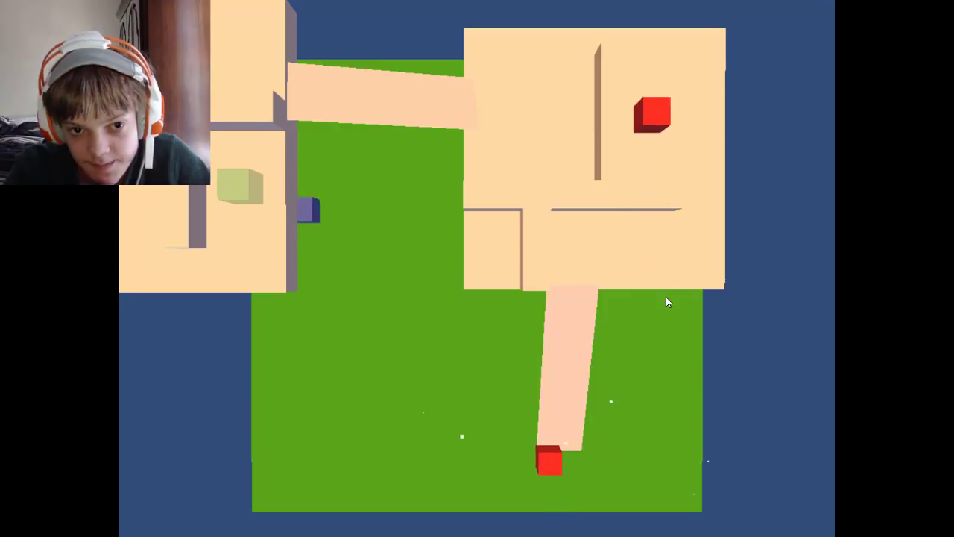
pyautogui.press('Right')
pyautogui.press('Down')
pyautogui.press('Down')
pyautogui.press('Right')
pyautogui.press('Down')
pyautogui.press('Right')
pyautogui.press('Right')
pyautogui.press('Down')
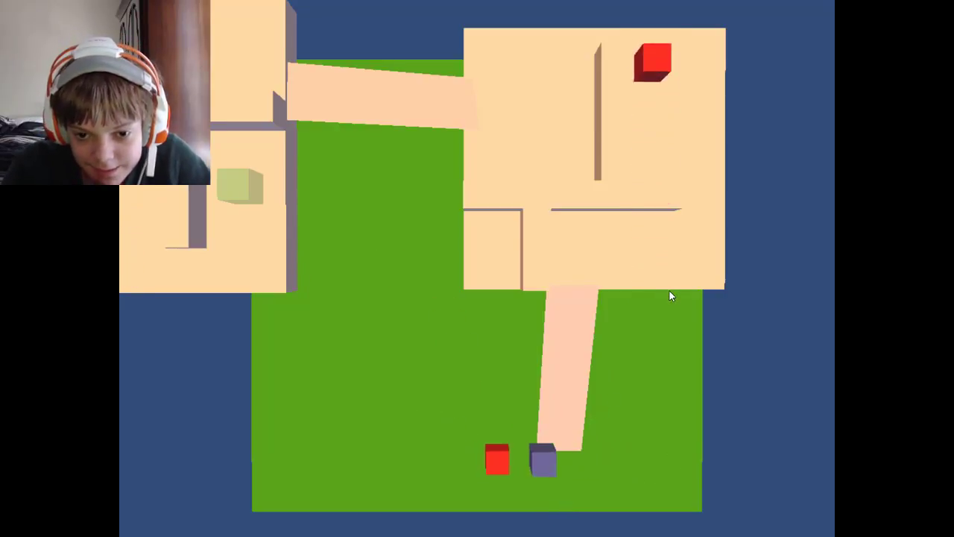
pyautogui.press('Right')
pyautogui.press('Right')
pyautogui.press('Up')
pyautogui.press('Down')
# - Bring the respawned blue cube back toward the pink path, moving right then left
pyautogui.press('Left')
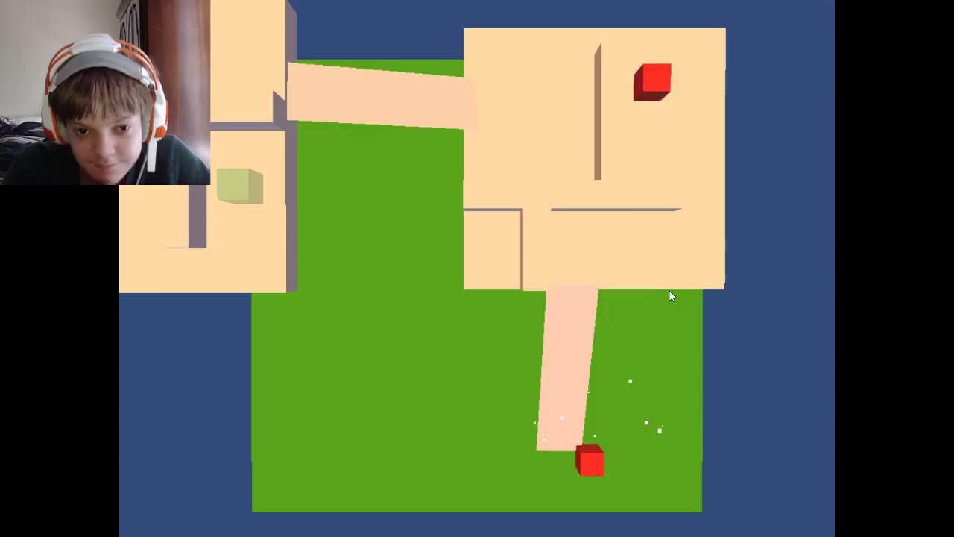
pyautogui.press('Right')
pyautogui.press('Down')
pyautogui.press('Right')
pyautogui.press('Down')
pyautogui.press('Right')
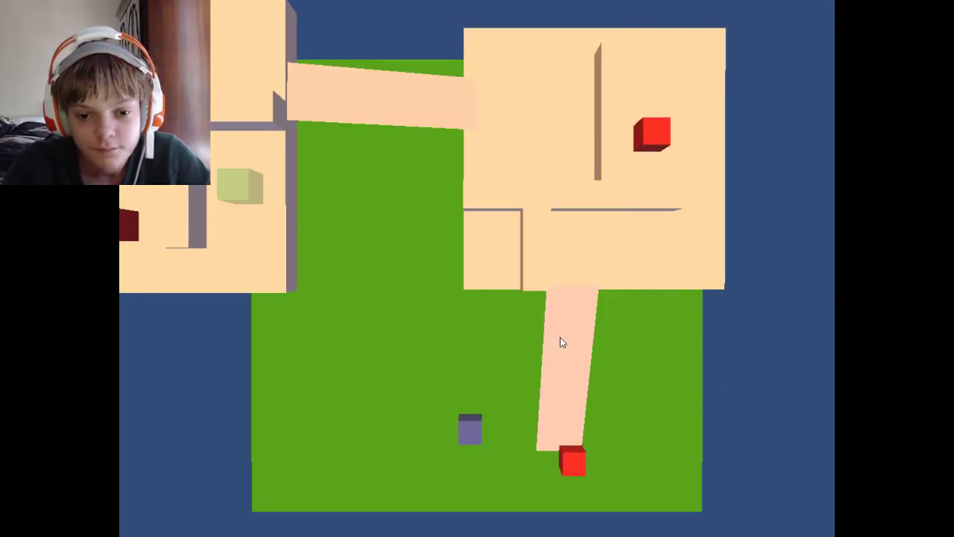
pyautogui.press('Right')
pyautogui.press('Up')
pyautogui.press('Left')
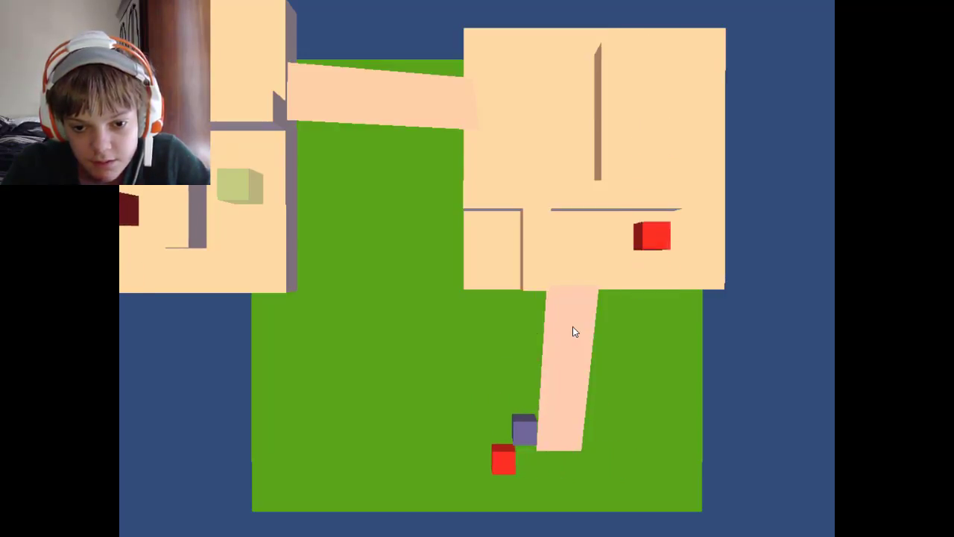
# - Steer the blue cube down, right and up, then right along the platform past a red cube
pyautogui.press('Down')
pyautogui.press('Right')
pyautogui.press('Up')
pyautogui.press('Right')
pyautogui.press('Up')
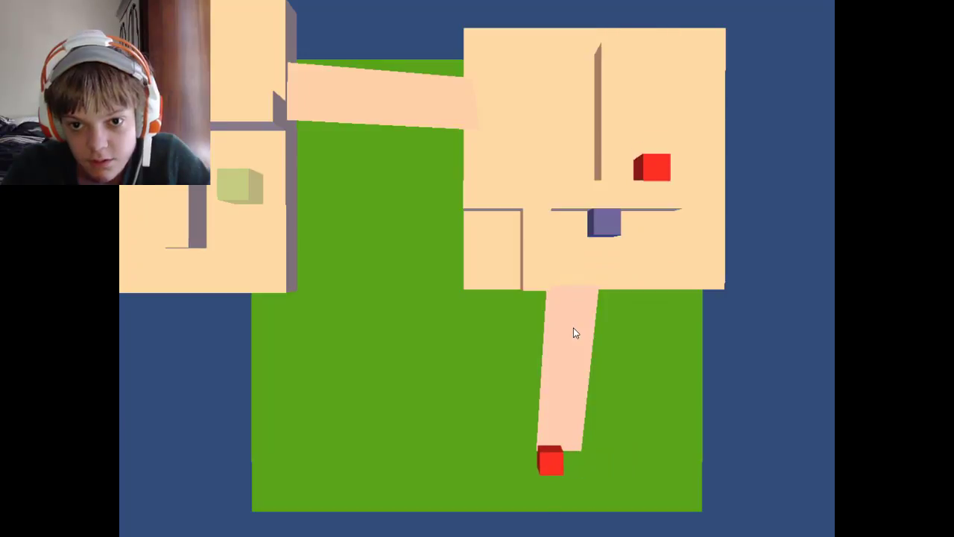
pyautogui.press('Right')
pyautogui.press('Right')
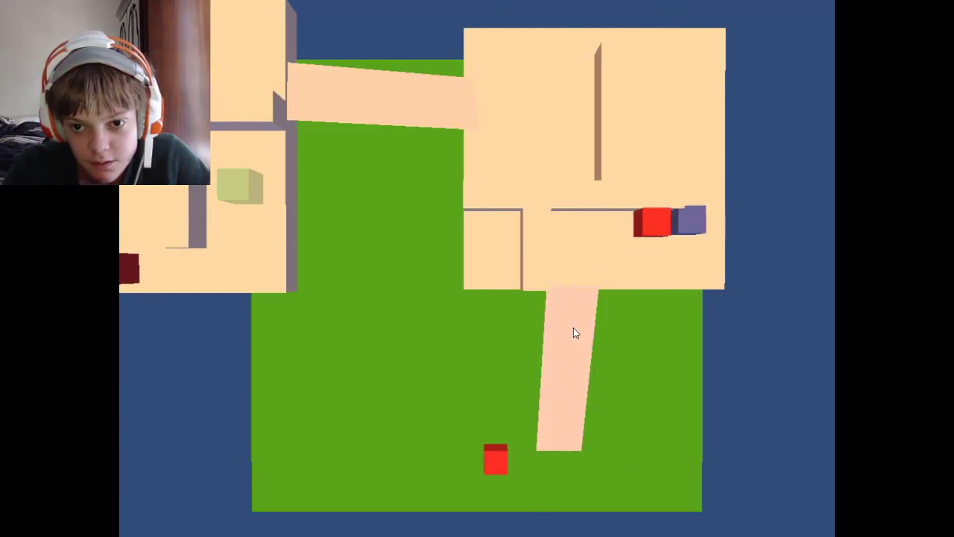
# - Guide the respawned blue cube right and up into the upper room's top-right corner
pyautogui.press('Right')
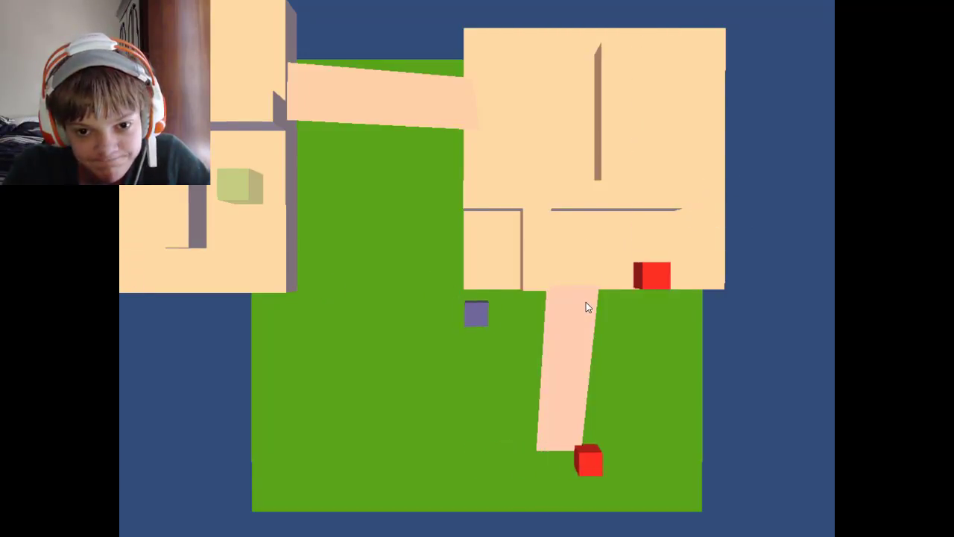
pyautogui.press('Down')
pyautogui.press('Down')
pyautogui.press('Right')
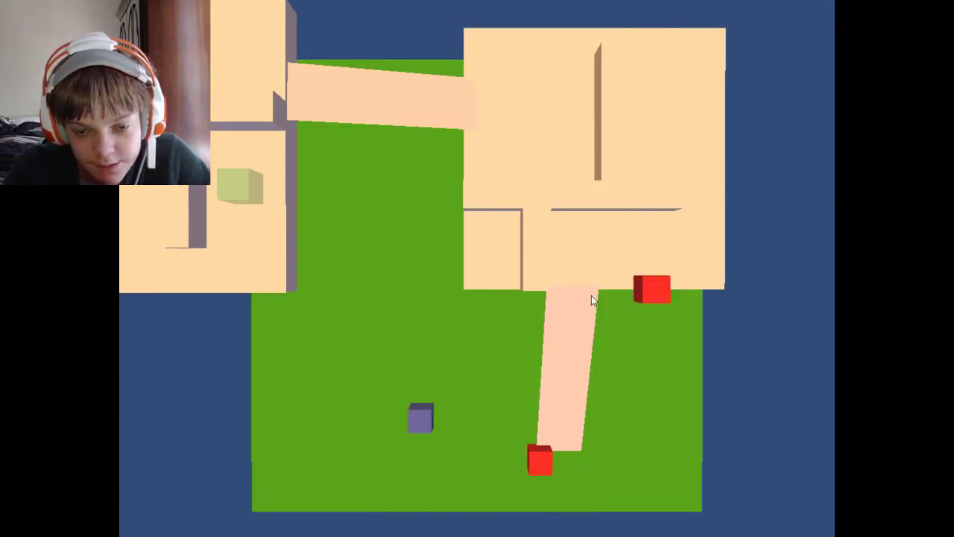
pyautogui.press('Right')
pyautogui.press('Up')
pyautogui.press('Down')
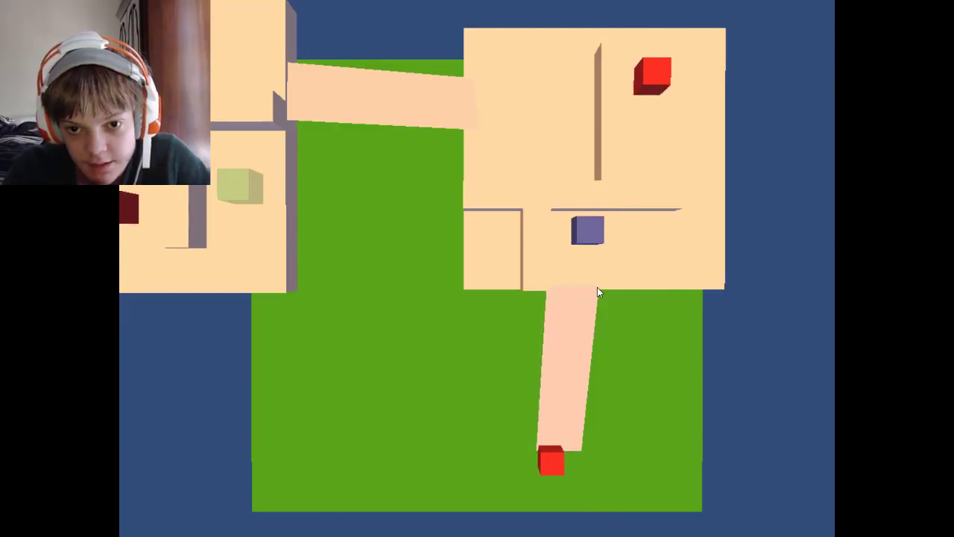
pyautogui.press('Right')
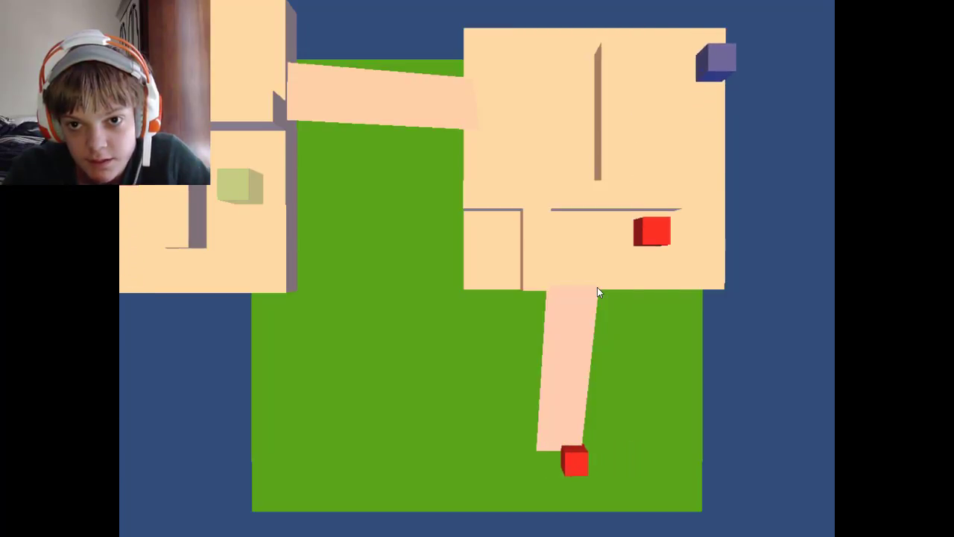
pyautogui.press('Up')
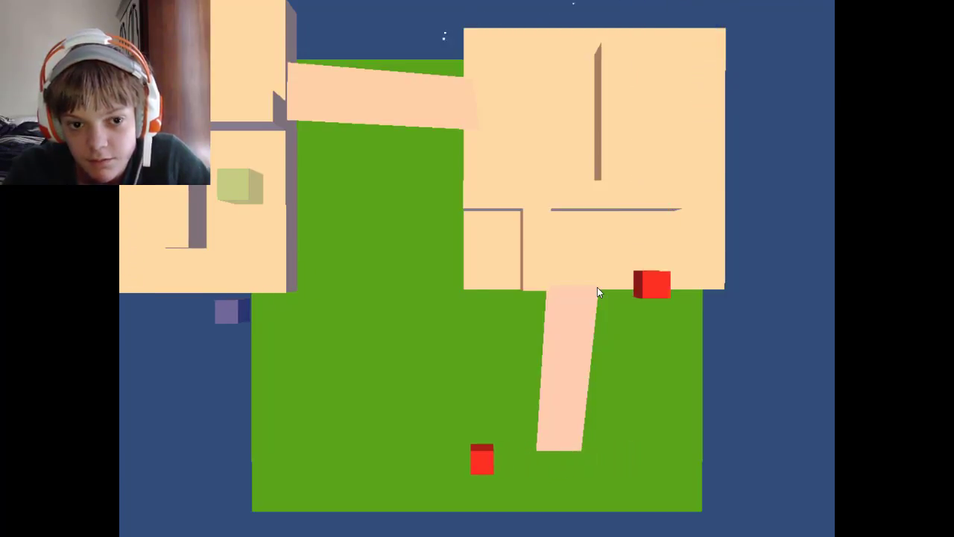
# - Steer the reappeared blue cube right, then around the foot of the pink path
pyautogui.press('Right')
pyautogui.press('Right')
pyautogui.press('Right')
pyautogui.press('Right')
pyautogui.press('Left')
pyautogui.press('Up')
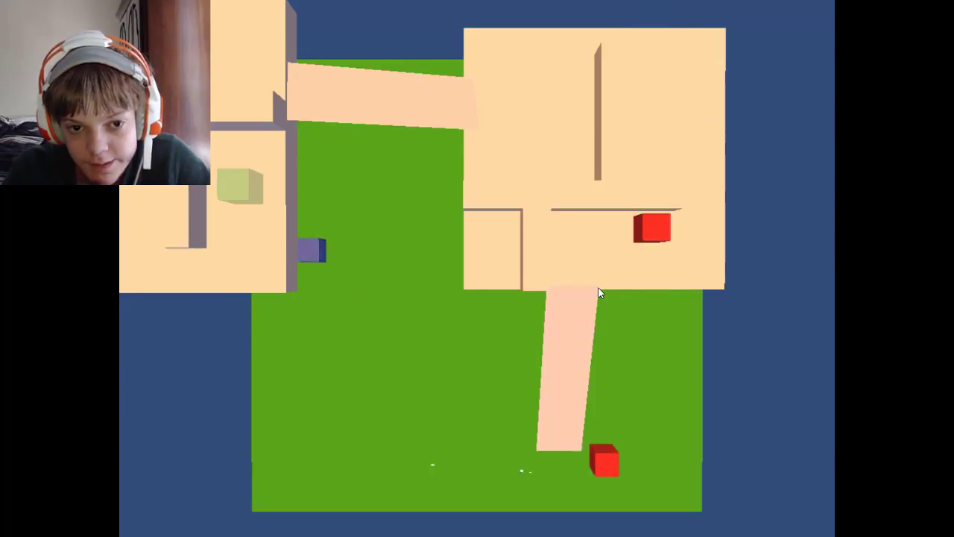
pyautogui.press('Right')
pyautogui.press('Down')
pyautogui.press('Down')
pyautogui.press('Left')
pyautogui.press('Up')
pyautogui.press('Down')
pyautogui.press('Right')
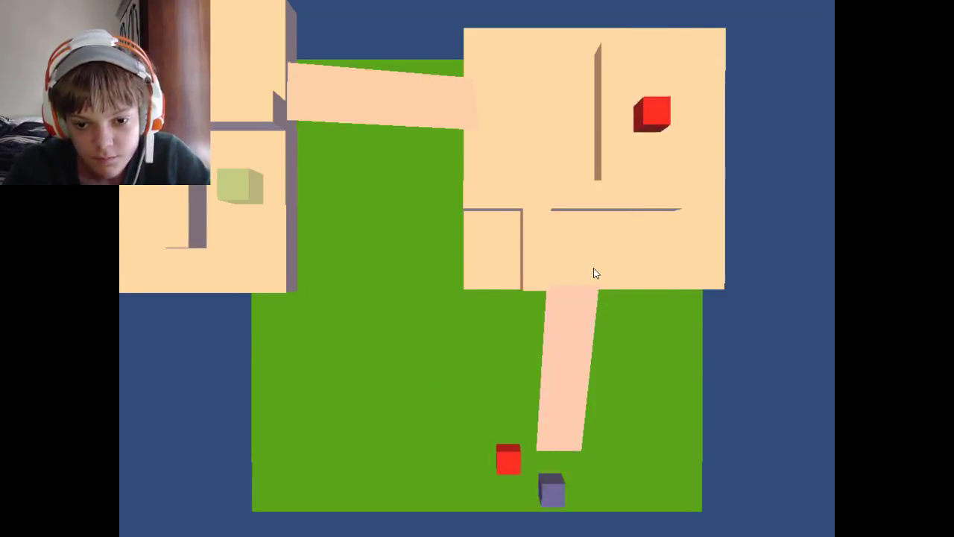
pyautogui.press('Up')
pyautogui.press('Down')
pyautogui.press('Left')
# - Climb the pink path and move right and up through the room
pyautogui.press('Up')
pyautogui.press('Up')
pyautogui.press('Up')
pyautogui.press('Up')
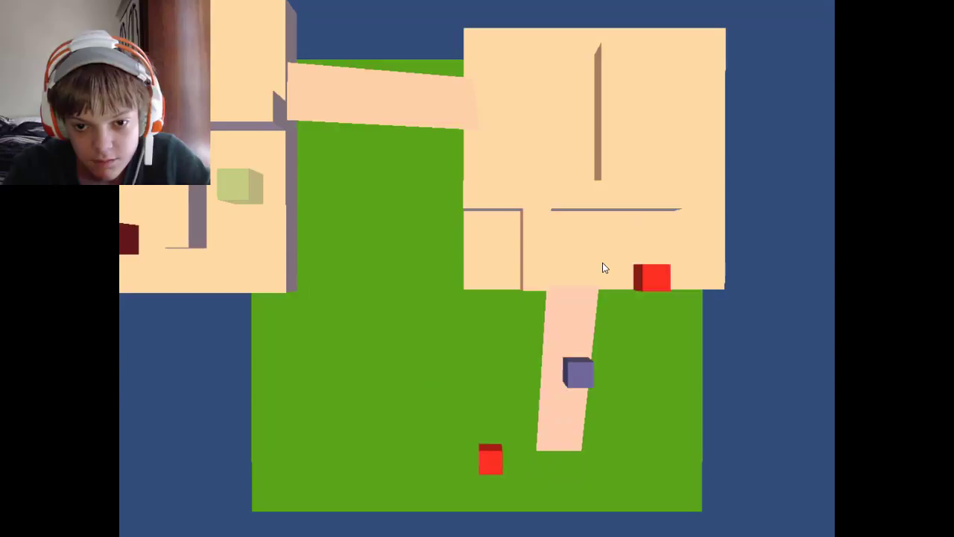
pyautogui.press('Up')
pyautogui.press('Up')
pyautogui.press('Up')
pyautogui.press('Left')
pyautogui.press('Right')
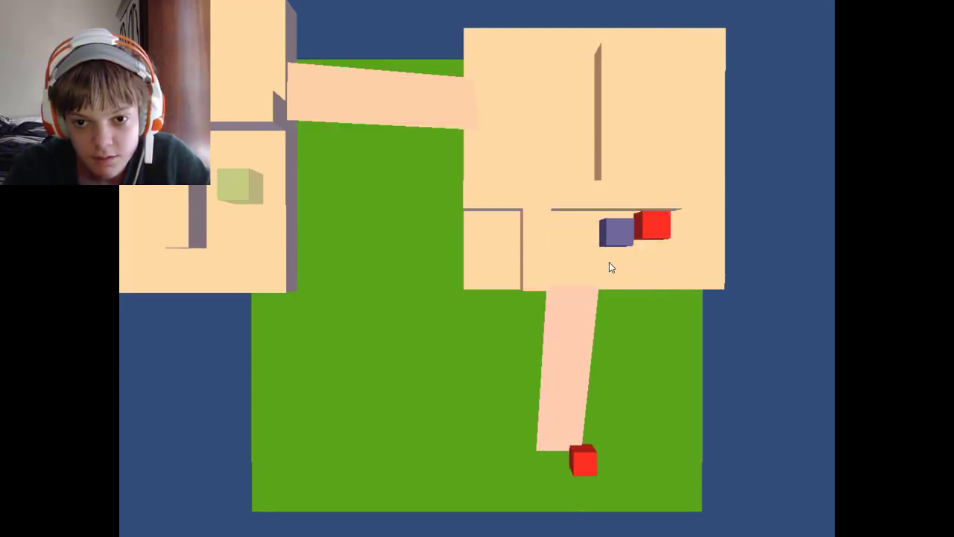
pyautogui.press('Right')
pyautogui.press('Right')
pyautogui.press('Up')
pyautogui.press('Up')
pyautogui.press('Up')
pyautogui.press('Up')
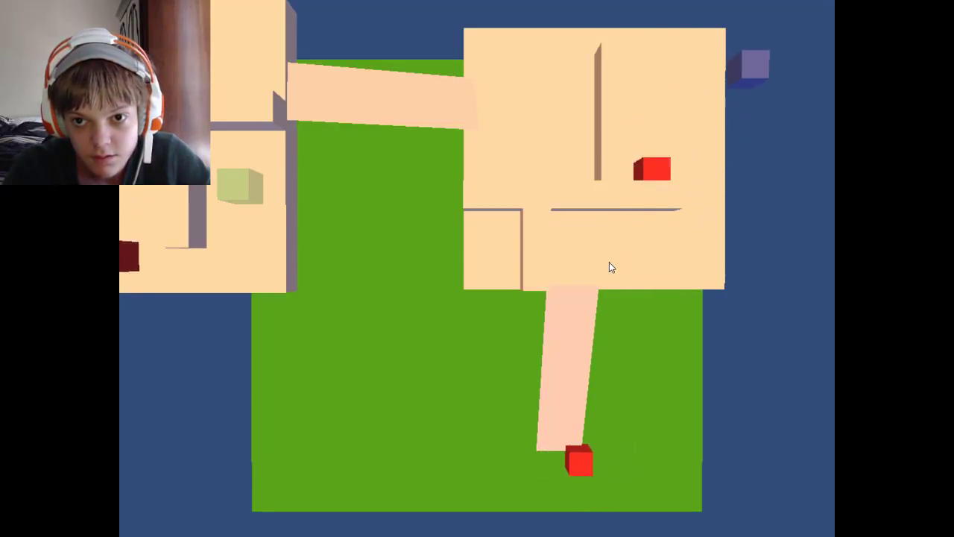
pyautogui.press('Down')
pyautogui.press('Down')
pyautogui.press('Down')
# - After respawning, cross the field right and down, then return left near the path
pyautogui.press('Left')
pyautogui.press('Left')
pyautogui.press('Left')
pyautogui.press('Right')
pyautogui.press('Right')
pyautogui.press('Right')
pyautogui.press('Up')
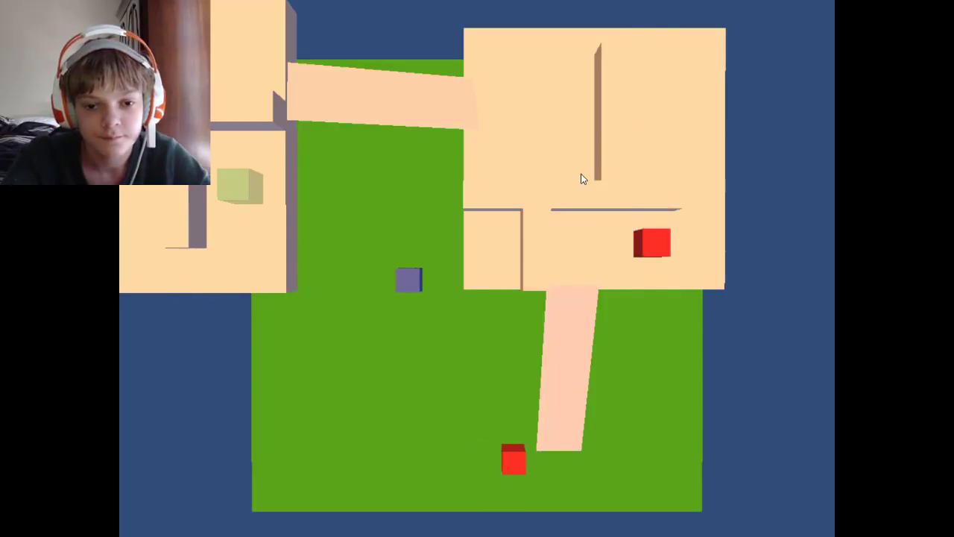
pyautogui.press('Right')
pyautogui.press('Down')
pyautogui.press('Right')
pyautogui.press('Right')
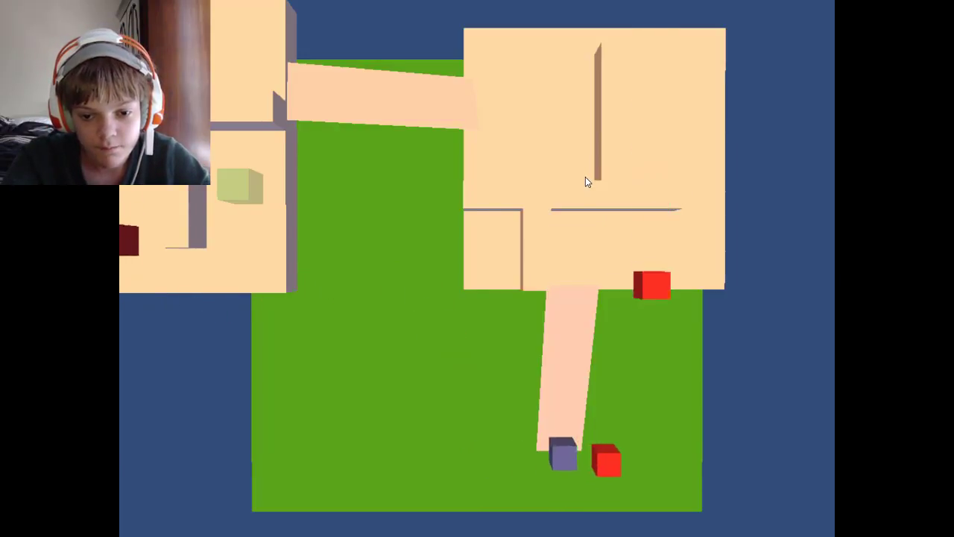
pyautogui.press('Up')
pyautogui.press('Right')
pyautogui.press('Up')
pyautogui.press('Left')
pyautogui.press('Left')
pyautogui.press('Left')
pyautogui.press('Left')
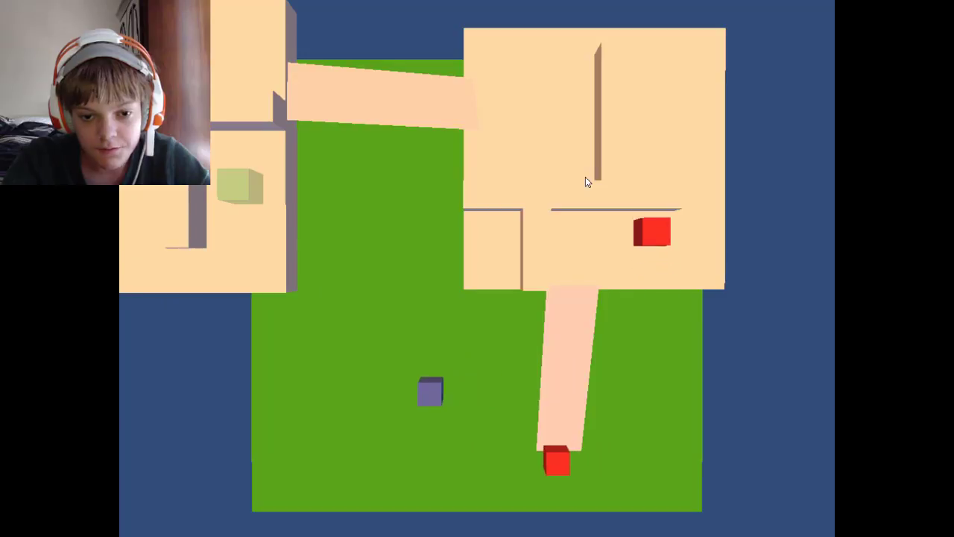
pyautogui.press('Left')
# - Try slipping past a red cube, then move the blue cube down and right
pyautogui.press('Down')
pyautogui.press('Left')
pyautogui.press('Up')
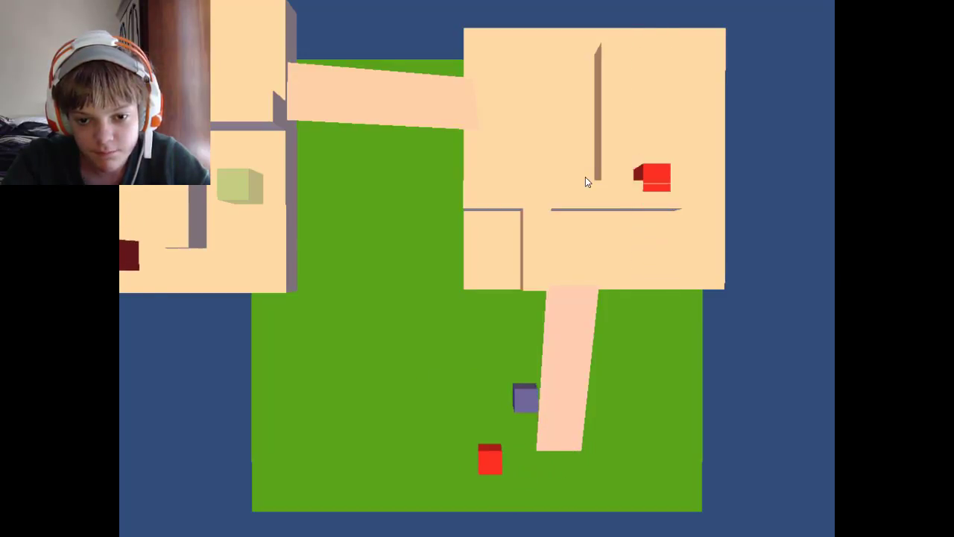
pyautogui.press('Left')
pyautogui.press('Left')
pyautogui.press('Down')
pyautogui.press('Up')
pyautogui.press('Right')
pyautogui.press('Right')
pyautogui.press('Down')
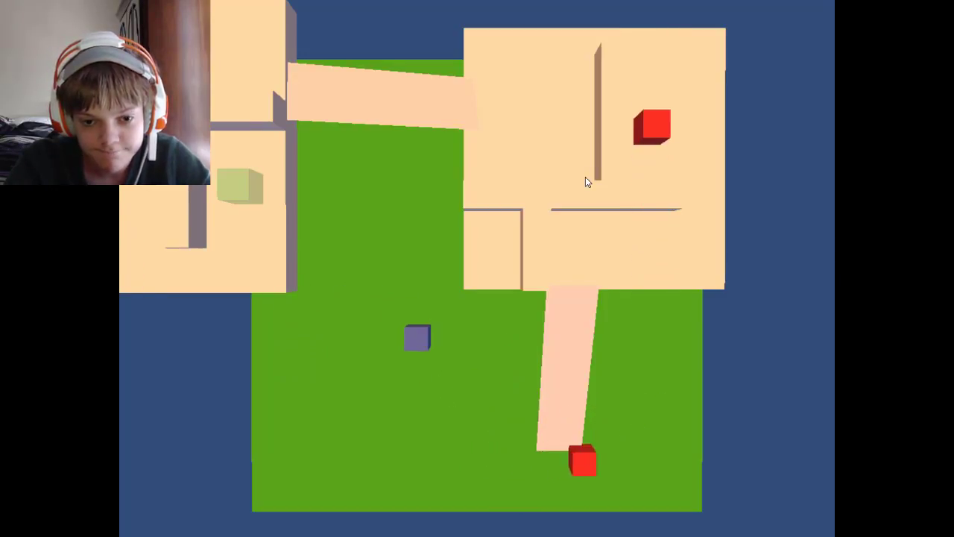
pyautogui.press('Right')
pyautogui.press('Down')
# - Move the blue cube right across the grass and down toward the bottom
pyautogui.press('Right')
pyautogui.press('Right')
pyautogui.press('Up')
pyautogui.press('Up')
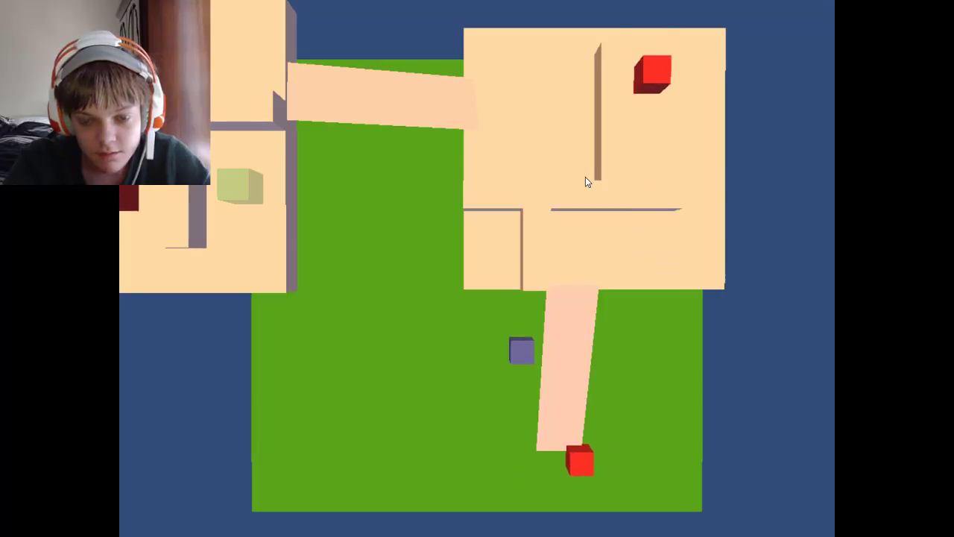
pyautogui.press('Right')
pyautogui.press('Down')
pyautogui.press('Up')
pyautogui.press('Down')
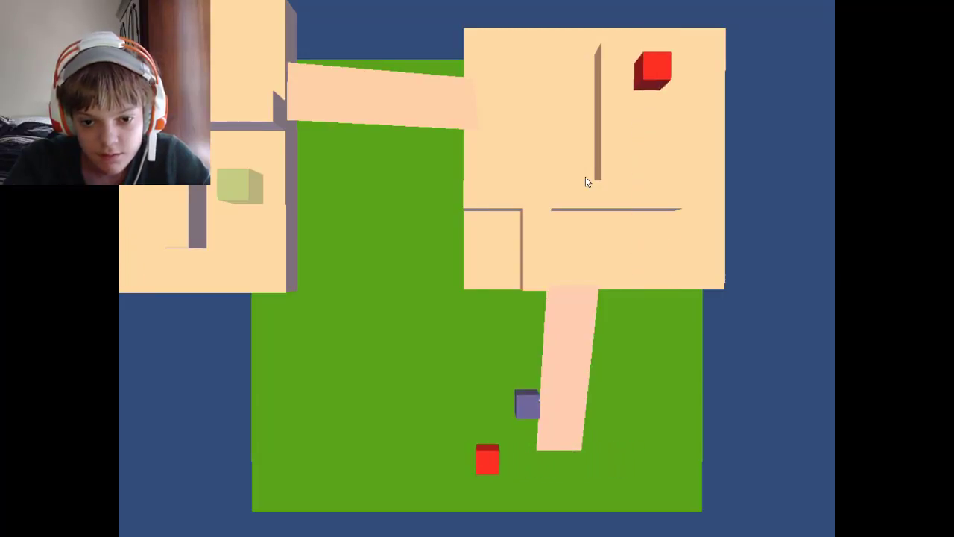
pyautogui.press('Down')
# - Steer the respawned cube down the field beside the pink path
pyautogui.press('Right')
pyautogui.press('Down')
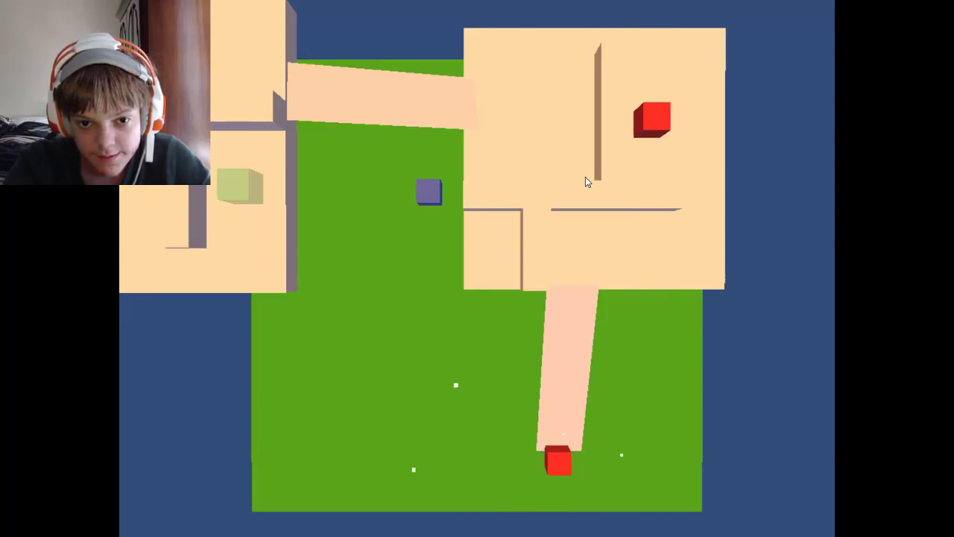
pyautogui.press('Down')
pyautogui.press('Down')
pyautogui.press('Right')
pyautogui.press('Down')
pyautogui.press('Down')
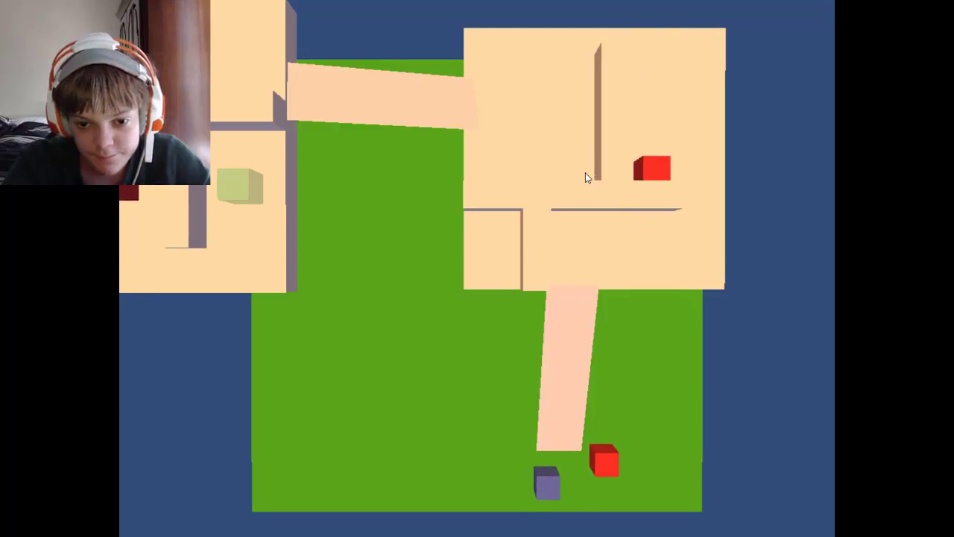
pyautogui.press('Down')
# - Climb the pink path and move around the upper room
pyautogui.press('Up')
pyautogui.press('Up')
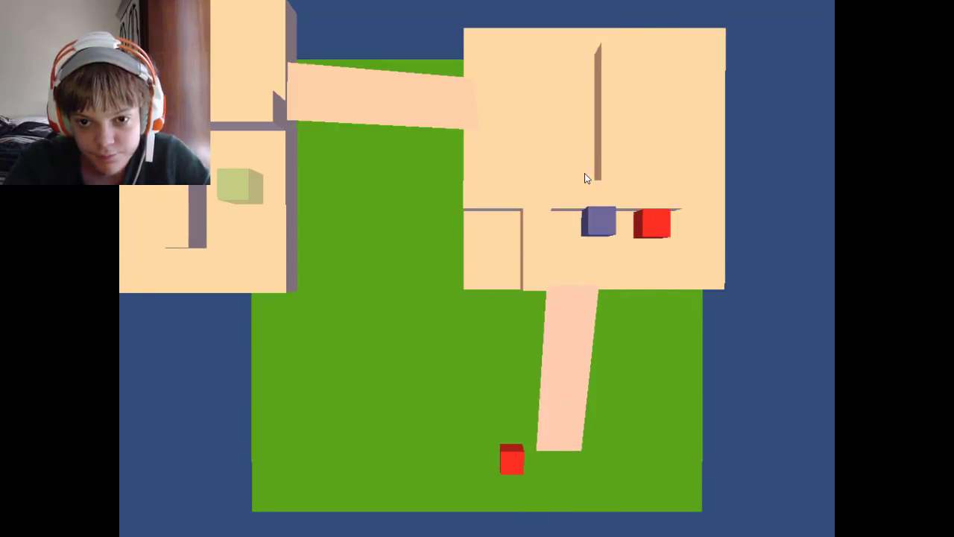
pyautogui.press('Up')
pyautogui.press('Right')
pyautogui.press('Right')
pyautogui.press('Right')
pyautogui.press('Right')
pyautogui.press('Up')
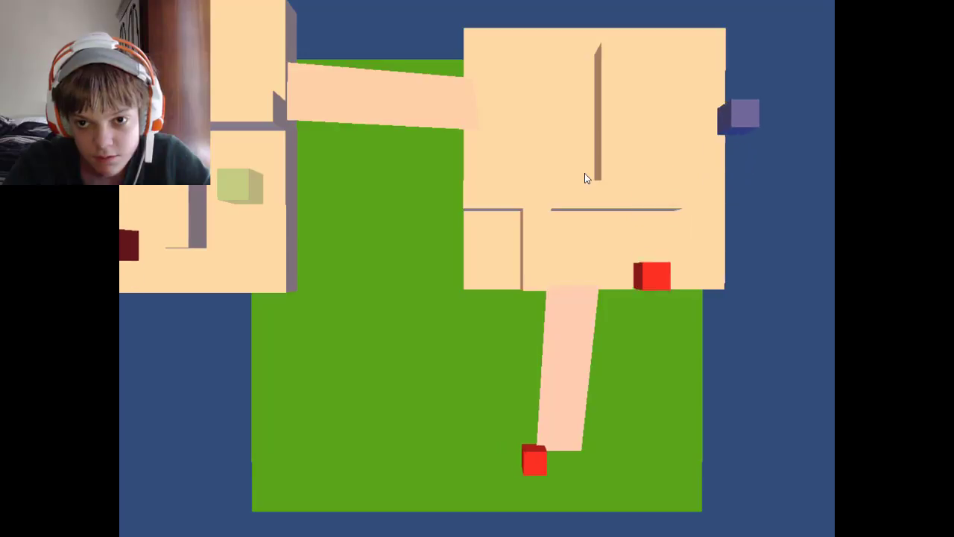
pyautogui.press('Left')
pyautogui.press('Up')
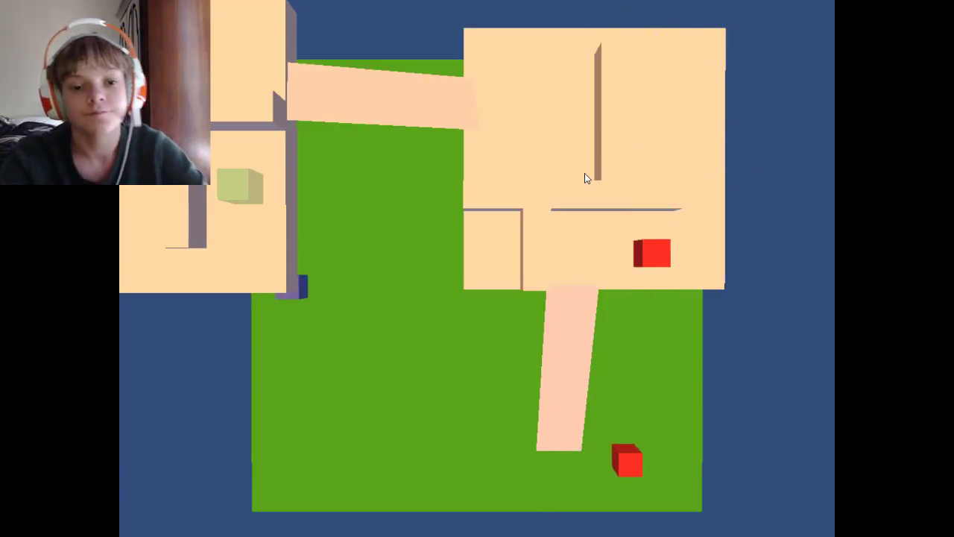
# - Move the respawned cube right, down-left, then right across the grass
pyautogui.press('Right')
pyautogui.press('Down')
pyautogui.press('Left')
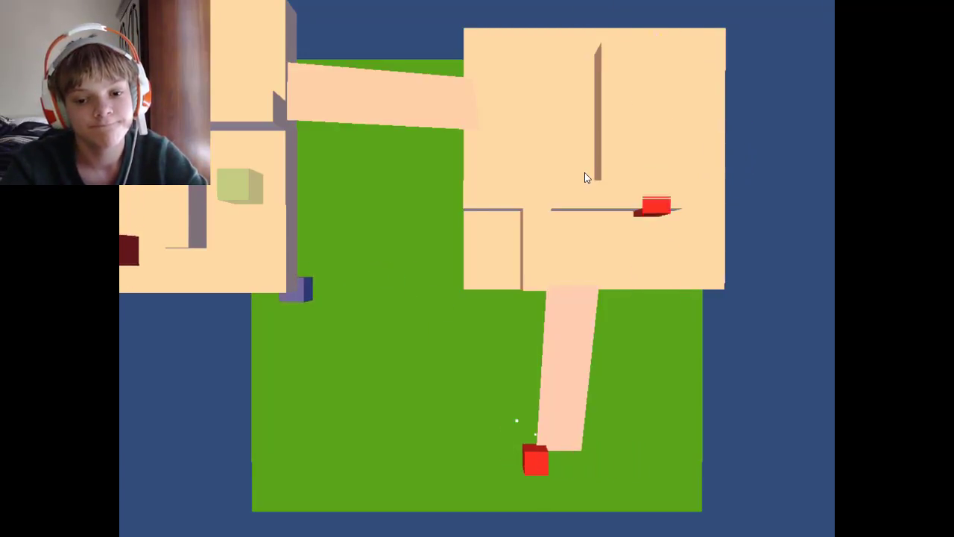
pyautogui.press('Left')
pyautogui.press('Down')
pyautogui.press('Right')
pyautogui.press('Right')
pyautogui.press('Right')
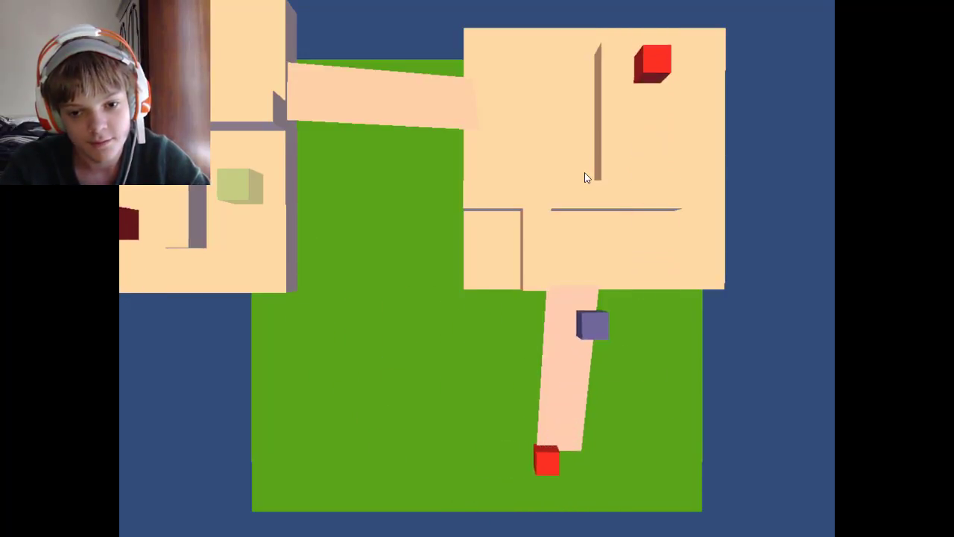
# - Climb the pink path into the building and move right inside the room
pyautogui.press('Up')
pyautogui.press('Right')
pyautogui.press('Right')
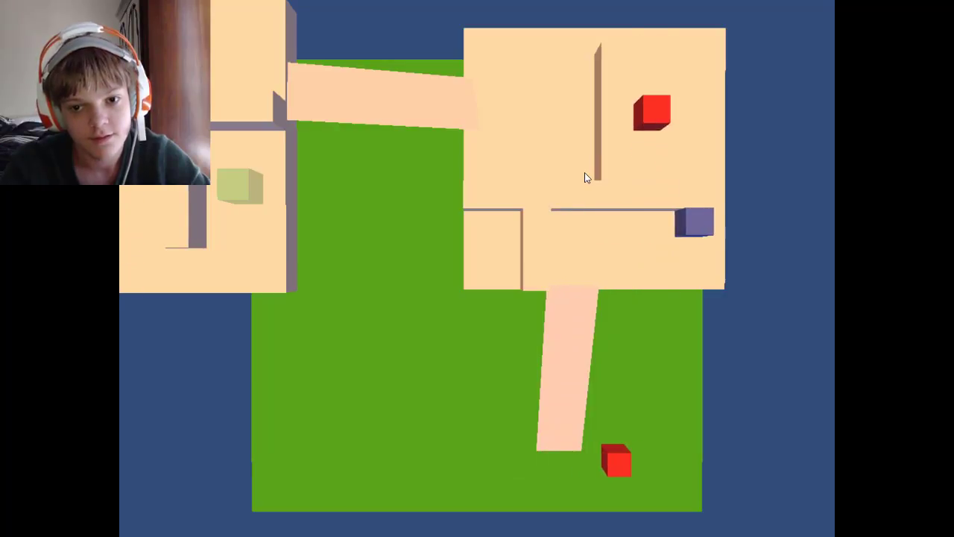
pyautogui.press('Right')
pyautogui.press('Up')
pyautogui.press('Up')
pyautogui.press('Up')
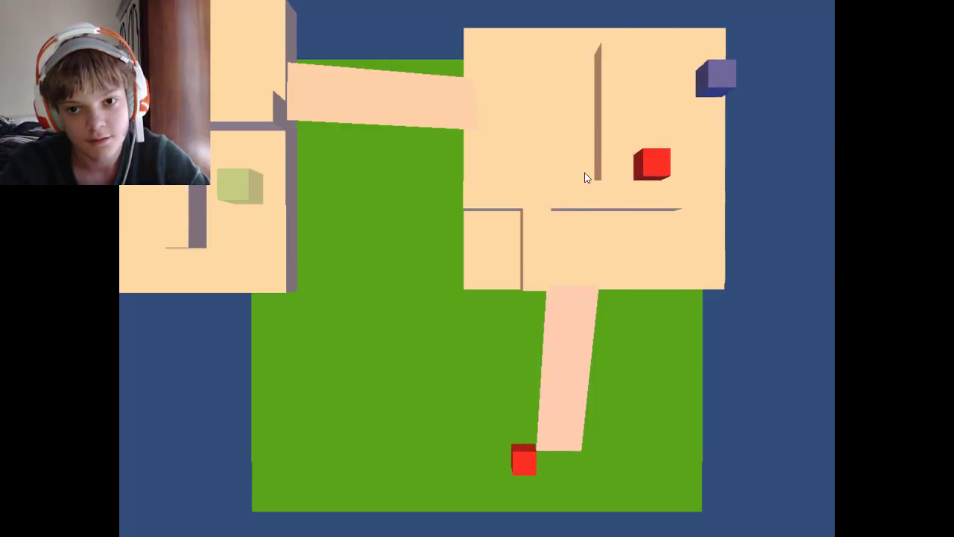
pyautogui.press('Up')
# - Steer the respawned cube onto the field and right along it
pyautogui.press('Down')
pyautogui.press('Down')
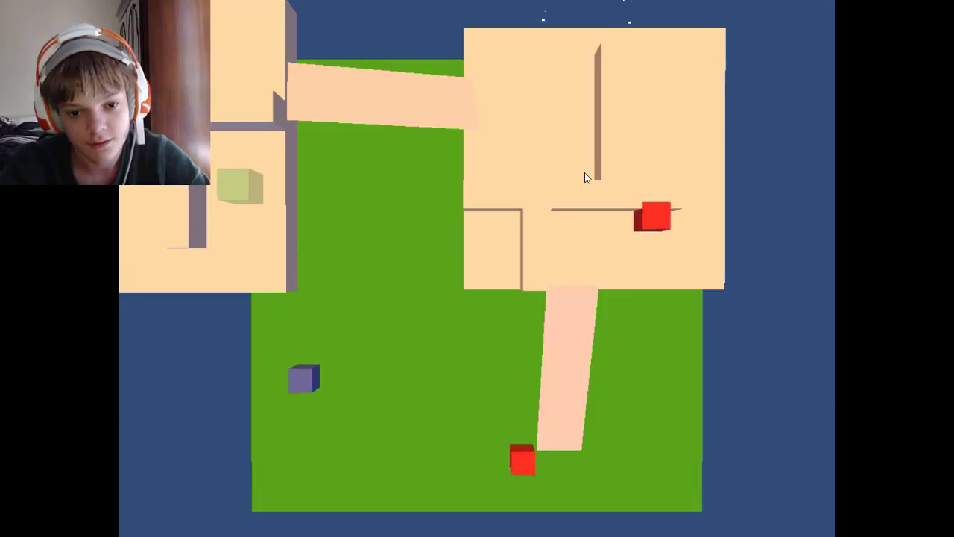
pyautogui.press('Right')
pyautogui.press('Right')
pyautogui.press('Right')
pyautogui.press('Right')
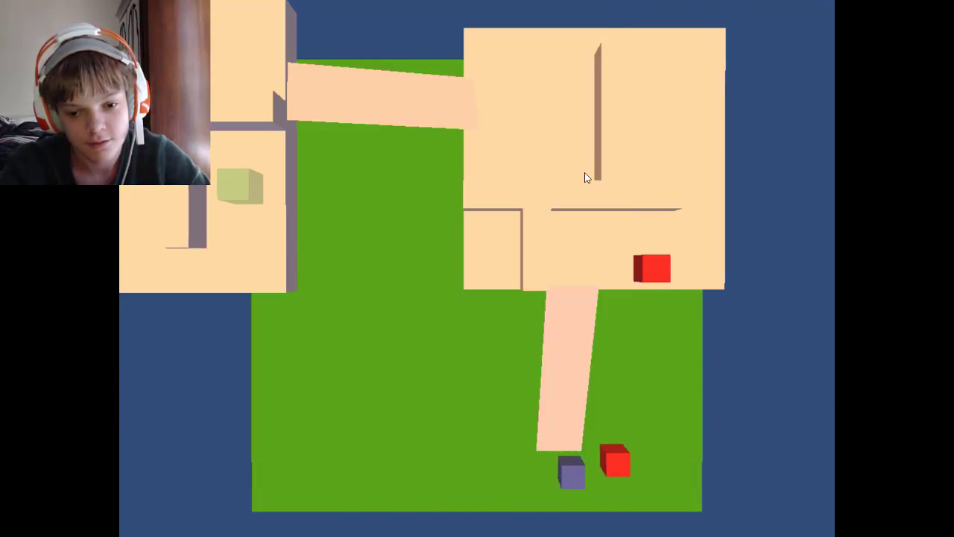
pyautogui.press('Right')
pyautogui.press('Right')
pyautogui.press('Up')
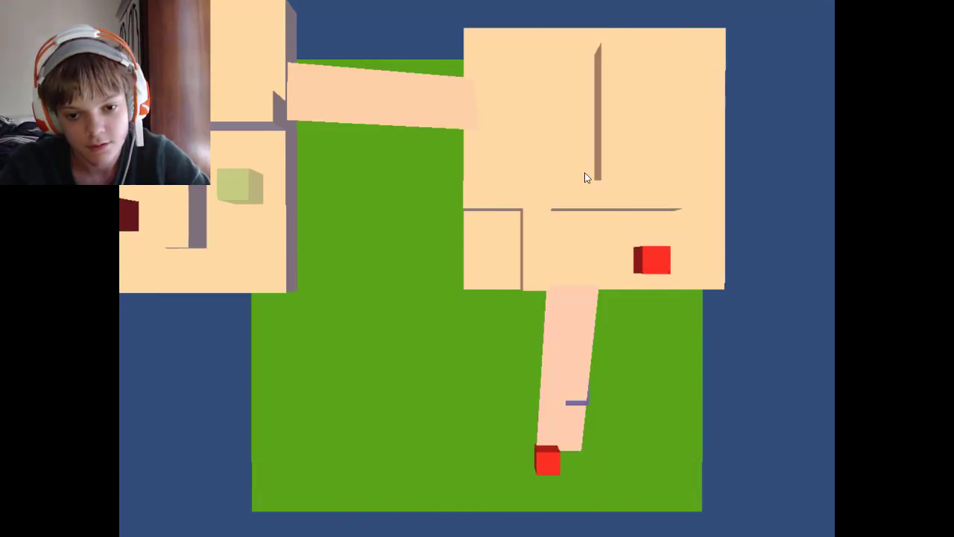
pyautogui.press('Right')
# - Bring the cube back onto the path, then head right and up in the room
pyautogui.press('Down')
pyautogui.press('Left')
pyautogui.press('Up')
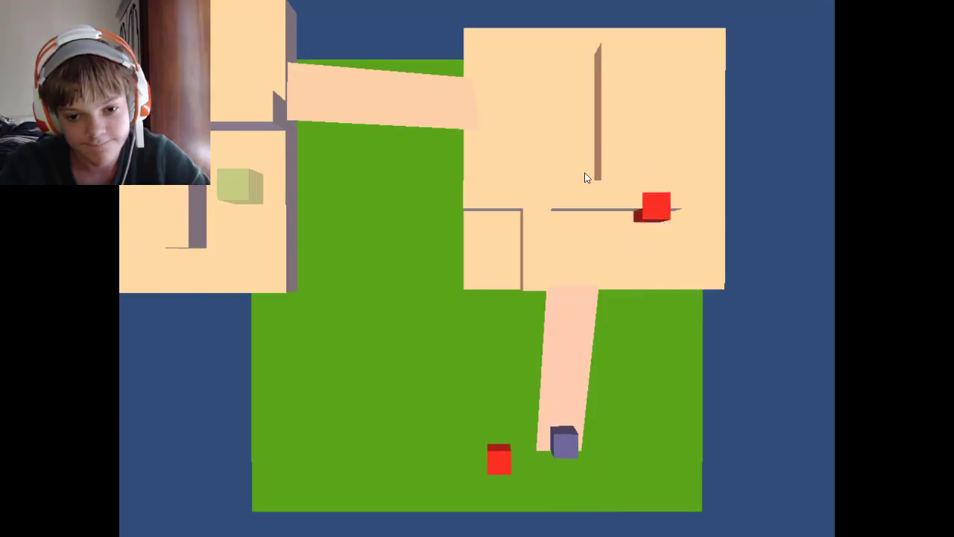
pyautogui.press('Up')
pyautogui.press('Up')
pyautogui.press('Up')
pyautogui.press('Up')
pyautogui.press('Up')
pyautogui.press('Up')
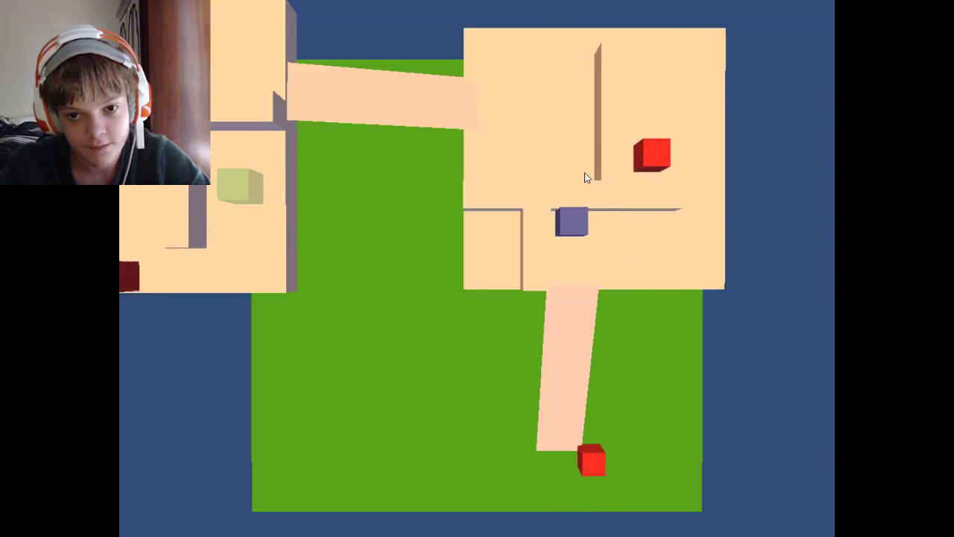
pyautogui.press('Right')
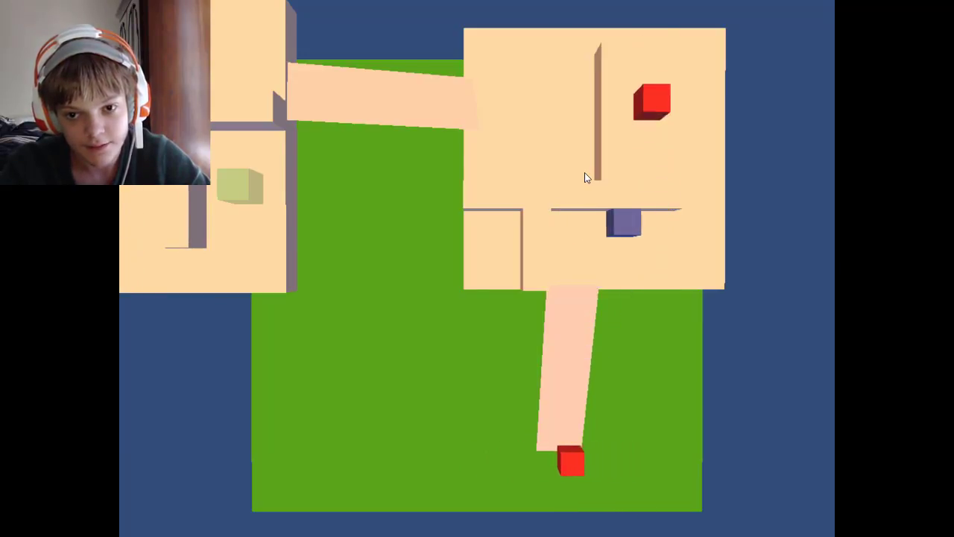
pyautogui.press('Right')
pyautogui.press('Right')
pyautogui.press('Up')
pyautogui.press('Up')
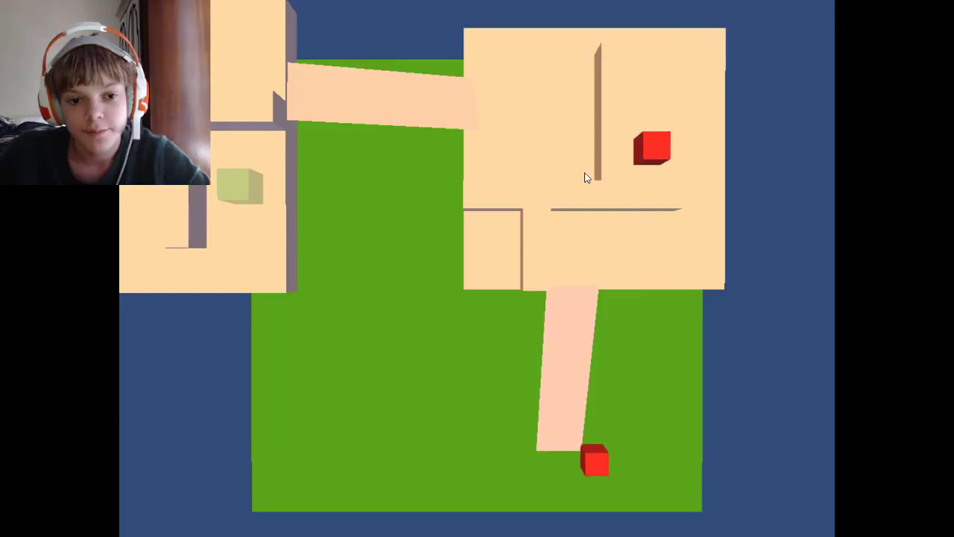
# - Move the cube into the middle of the field and edge toward the pink path
pyautogui.press('Down')
pyautogui.press('Down')
pyautogui.press('Right')
pyautogui.press('Right')
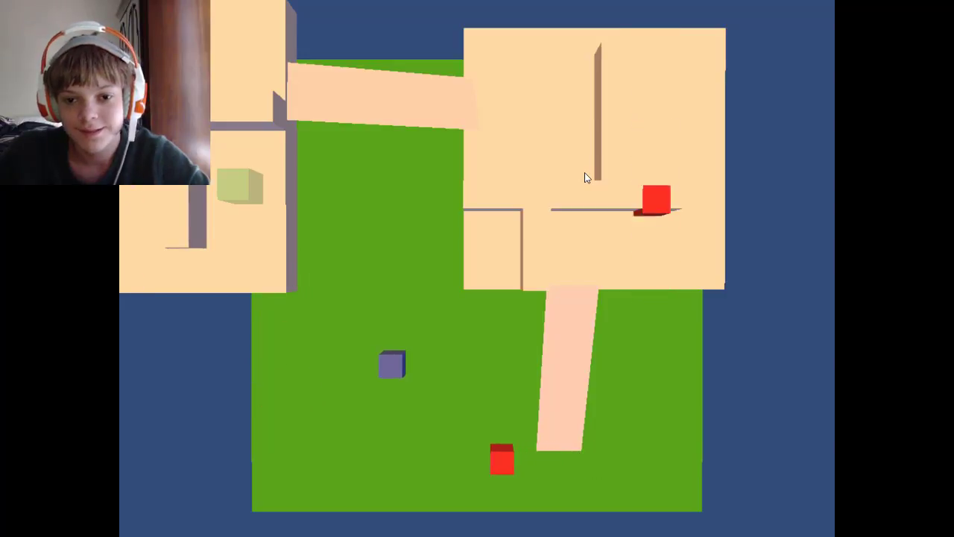
pyautogui.press('Right')
pyautogui.press('Right')
pyautogui.press('Down')
pyautogui.press('Right')
pyautogui.press('Up')
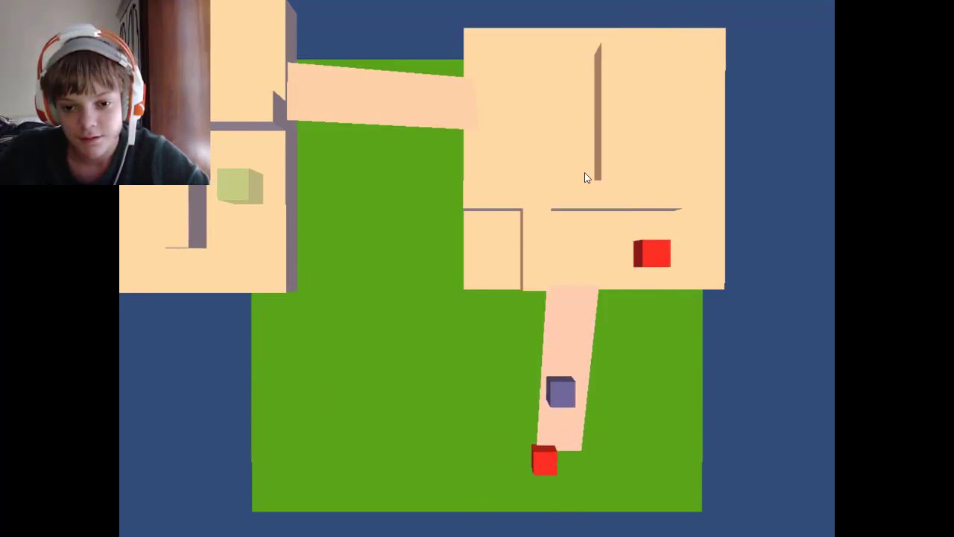
pyautogui.press('Up')
pyautogui.press('Left')
# - Work the cube down beside the path, onto it, and up into the big room
pyautogui.press('Down')
pyautogui.press('Down')
pyautogui.press('Right')
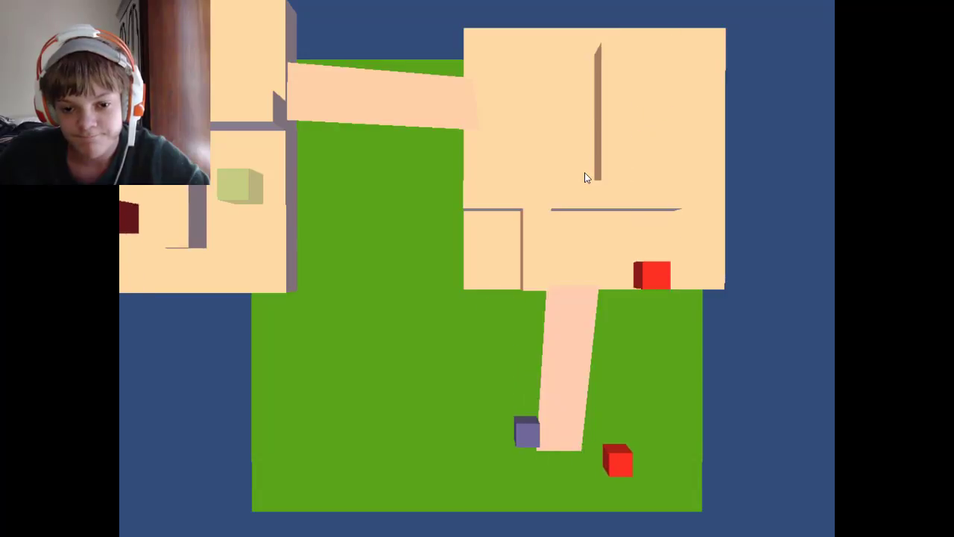
pyautogui.press('Down')
pyautogui.press('Down')
pyautogui.press('Left')
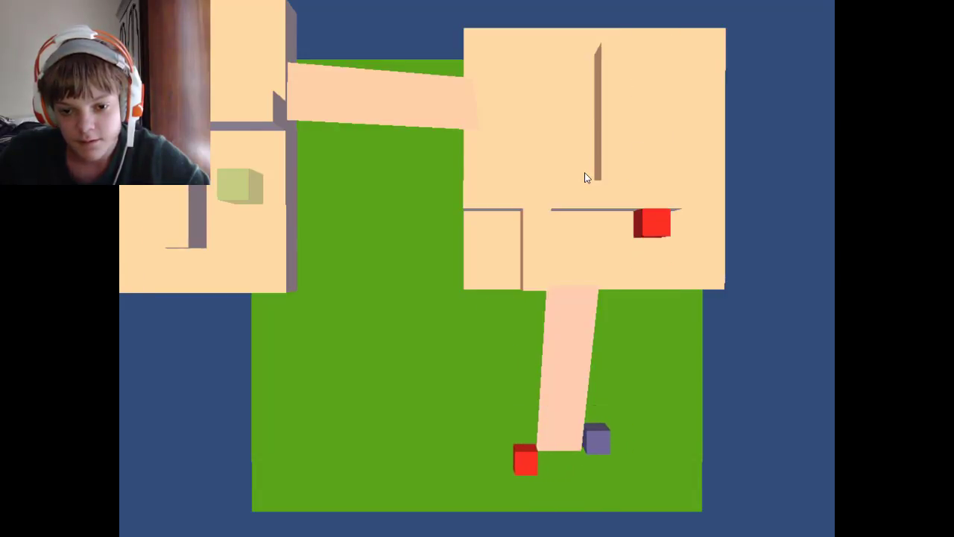
pyautogui.press('Down')
pyautogui.press('Left')
pyautogui.press('Up')
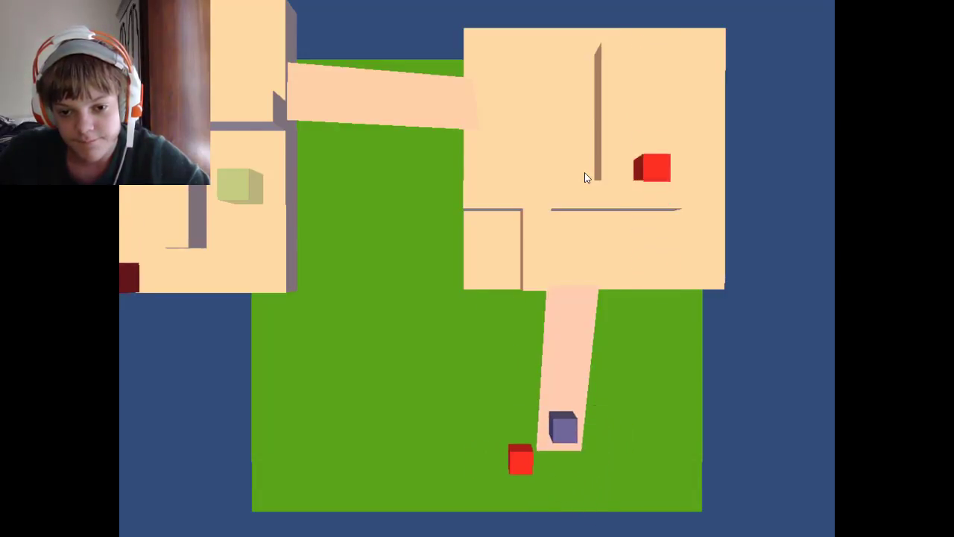
pyautogui.press('Up')
pyautogui.press('Up')
pyautogui.press('Up')
pyautogui.press('Right')
pyautogui.press('Up')
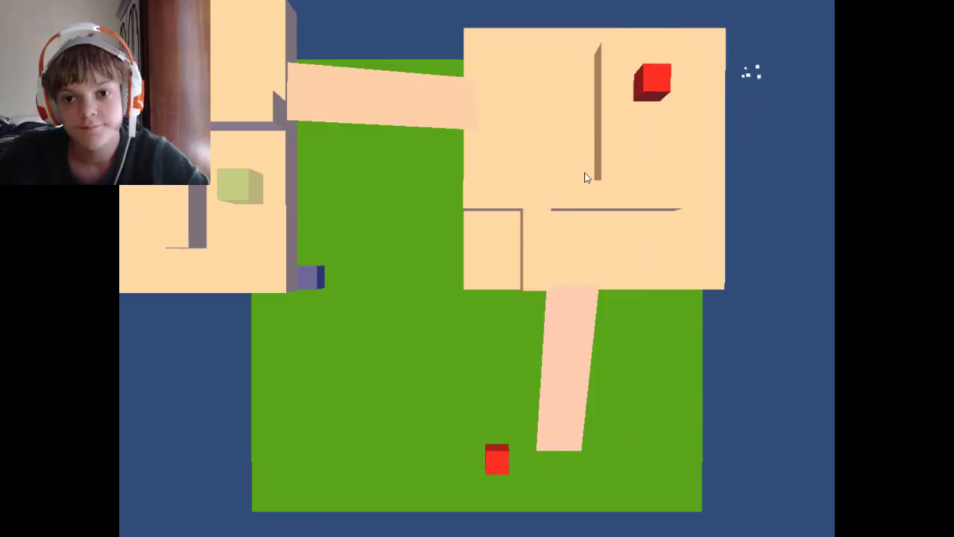
# - Move the cube right and down across the field, then restart after respawning
pyautogui.press('Right')
pyautogui.press('Right')
pyautogui.press('Down')
pyautogui.press('Down')
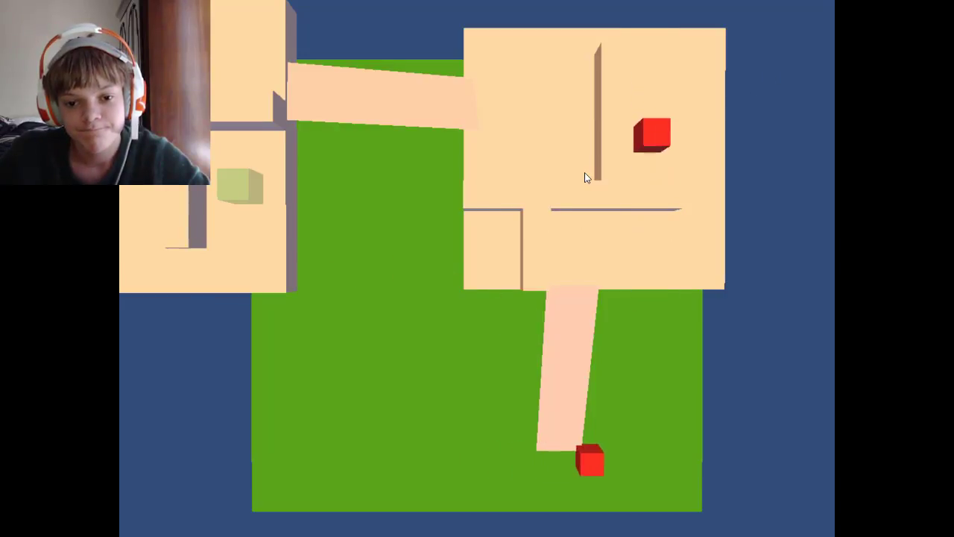
pyautogui.press('Down')
pyautogui.press('Right')
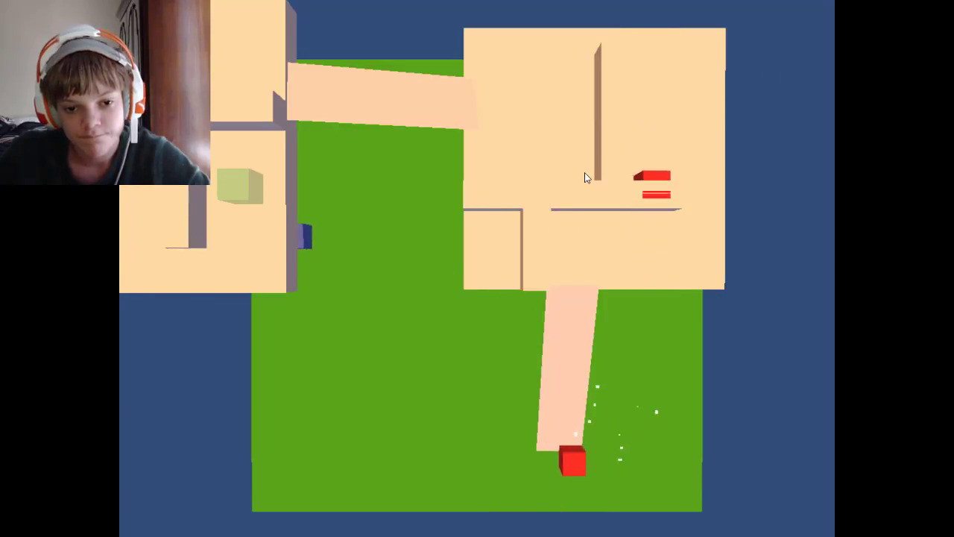
# - Steer down and right, then edge back and forth below the pink path
pyautogui.press('Down')
pyautogui.press('Right')
pyautogui.press('Down')
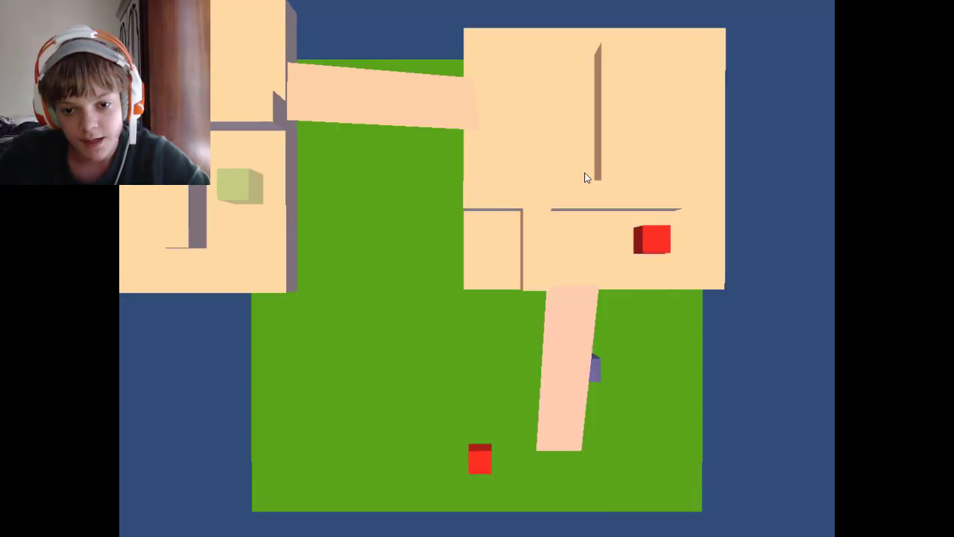
pyautogui.press('Down')
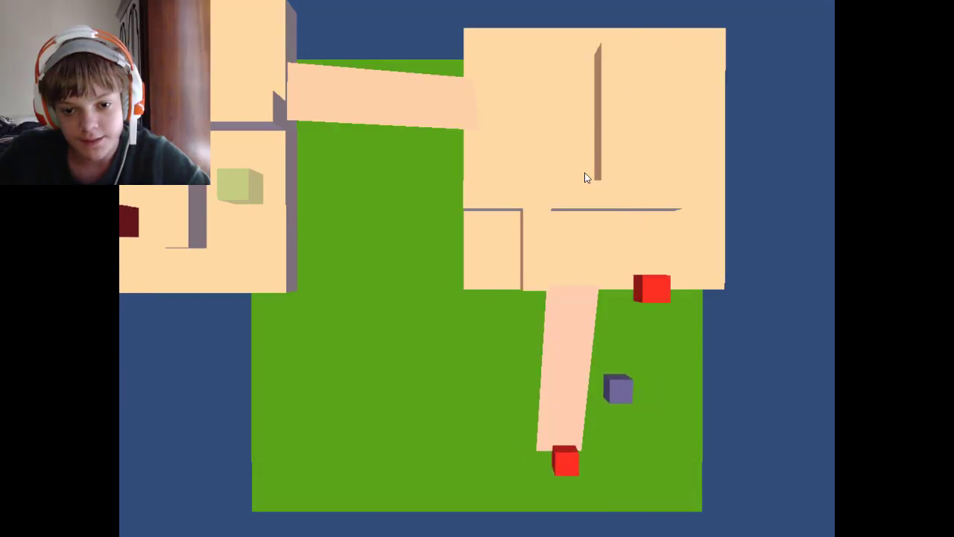
pyautogui.press('Left')
pyautogui.press('Right')
pyautogui.press('Left')
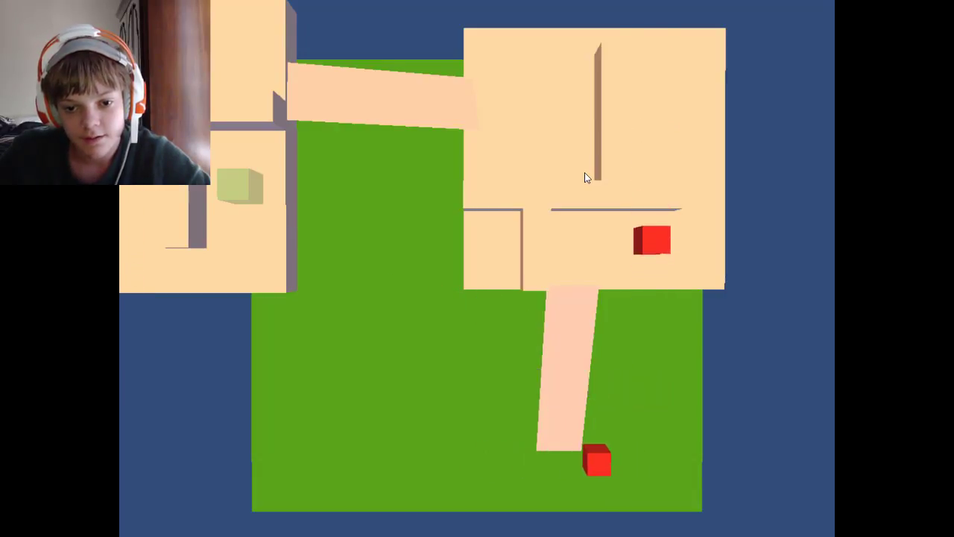
pyautogui.press('Right')
pyautogui.press('Left')
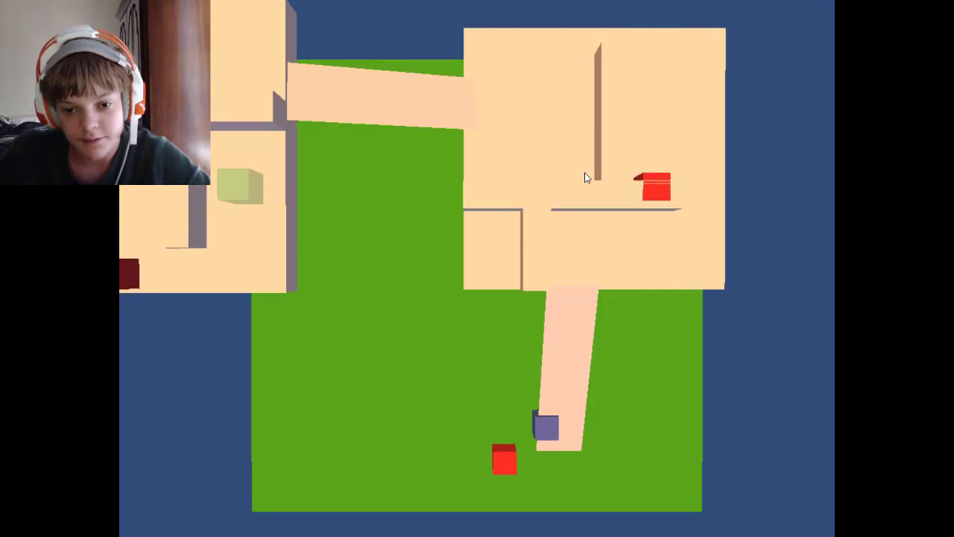
pyautogui.press('Down')
# - Climb the pink path into the right room, then reposition the cube inside it
pyautogui.press('Up')
pyautogui.press('Up')
pyautogui.press('Up')
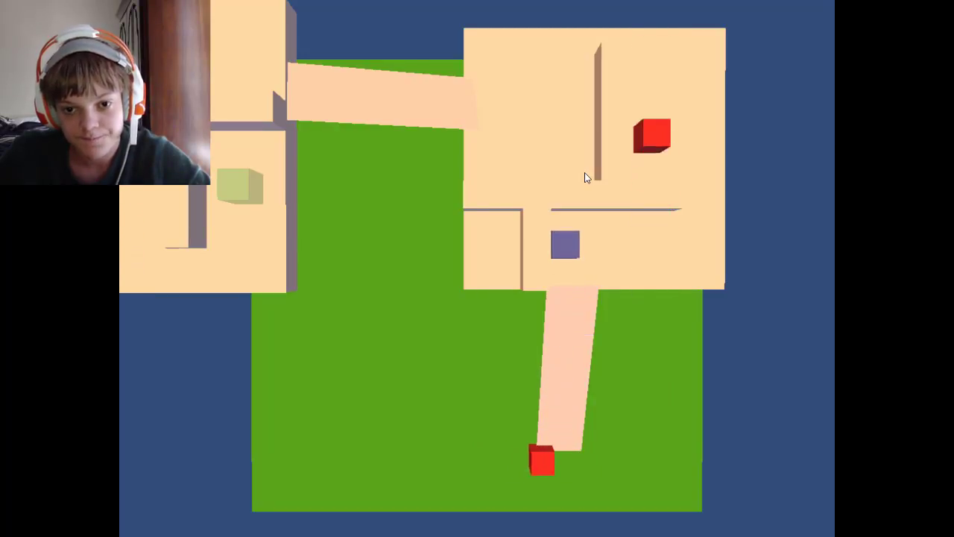
pyautogui.press('Up')
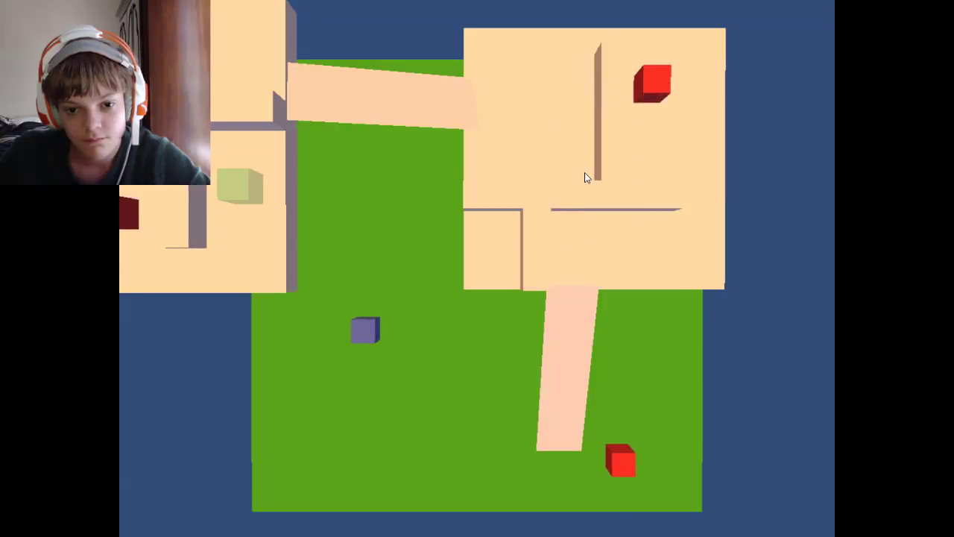
pyautogui.press('Right')
pyautogui.press('Right')
pyautogui.press('Right')
pyautogui.press('Down')
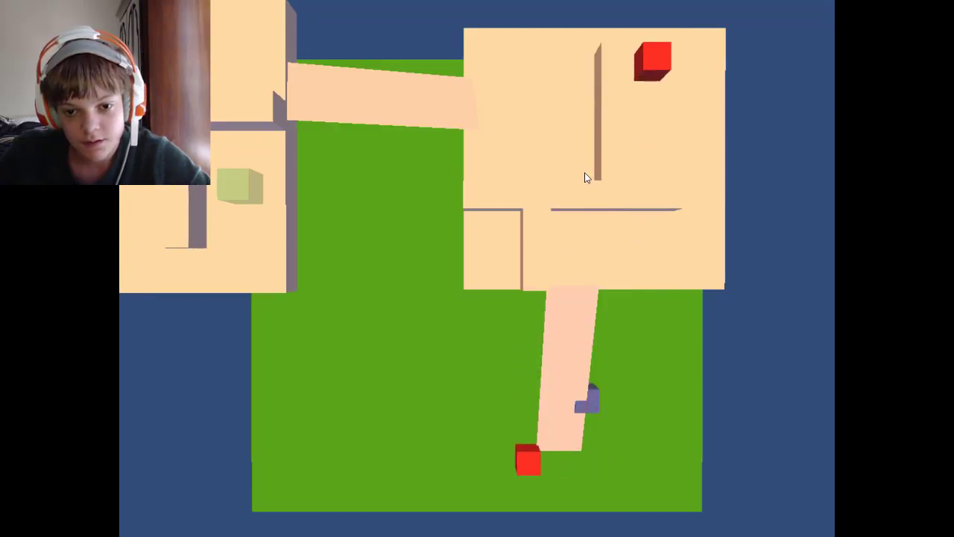
pyautogui.press('Down')
pyautogui.press('Left')
pyautogui.press('Up')
pyautogui.press('Up')
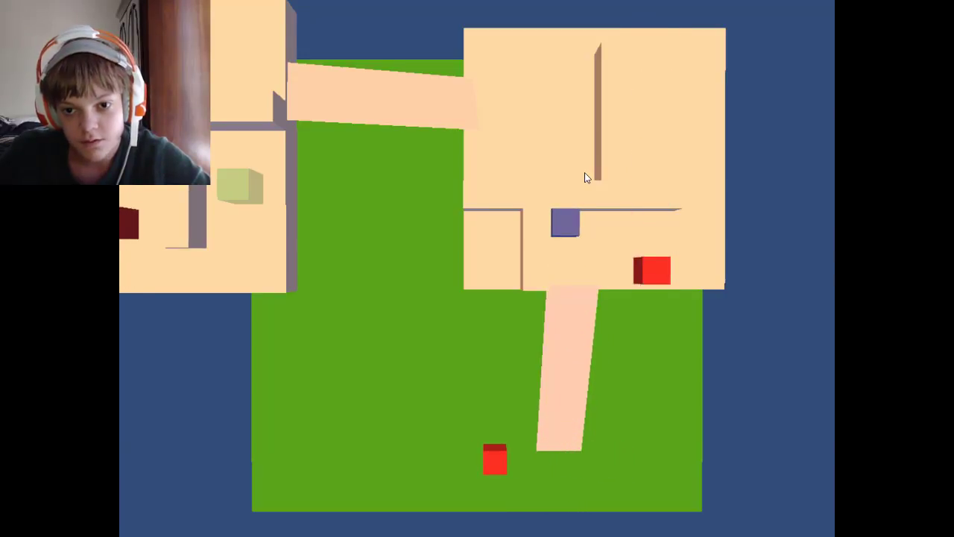
# - Move right along the ledge, down across the field, then back up-left
pyautogui.press('Right')
pyautogui.press('Right')
pyautogui.press('Right')
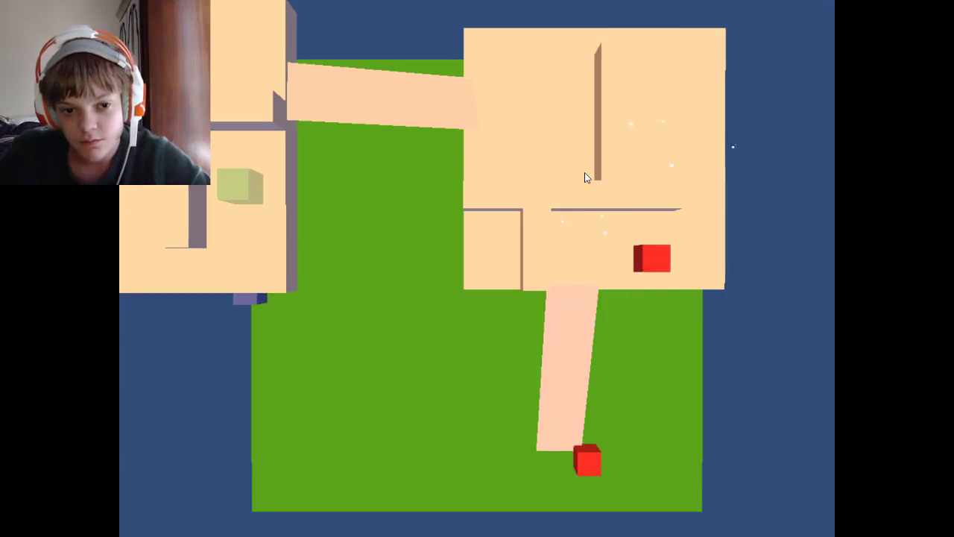
pyautogui.press('Right')
pyautogui.press('Right')
pyautogui.press('Down')
pyautogui.press('Right')
pyautogui.press('Right')
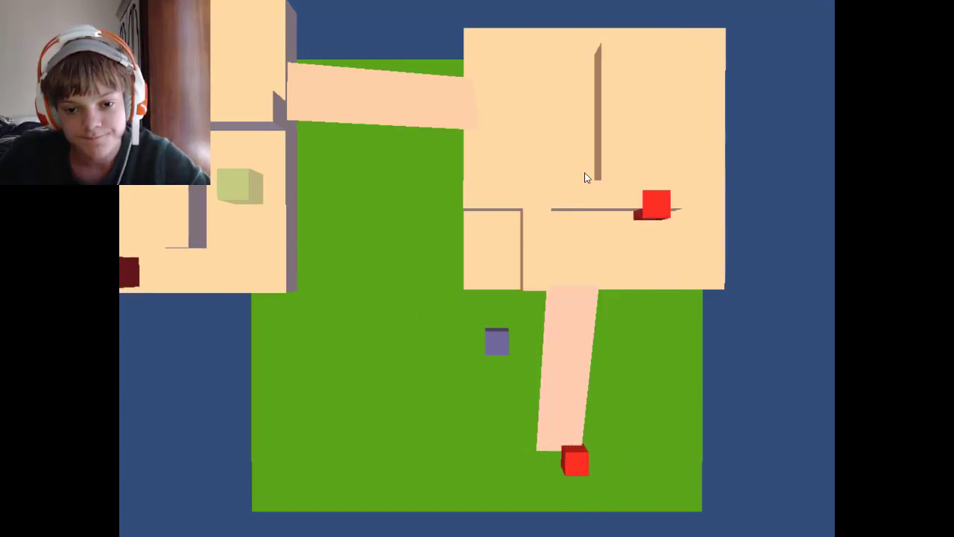
pyautogui.press('Right')
pyautogui.press('Right')
pyautogui.press('Down')
pyautogui.press('Down')
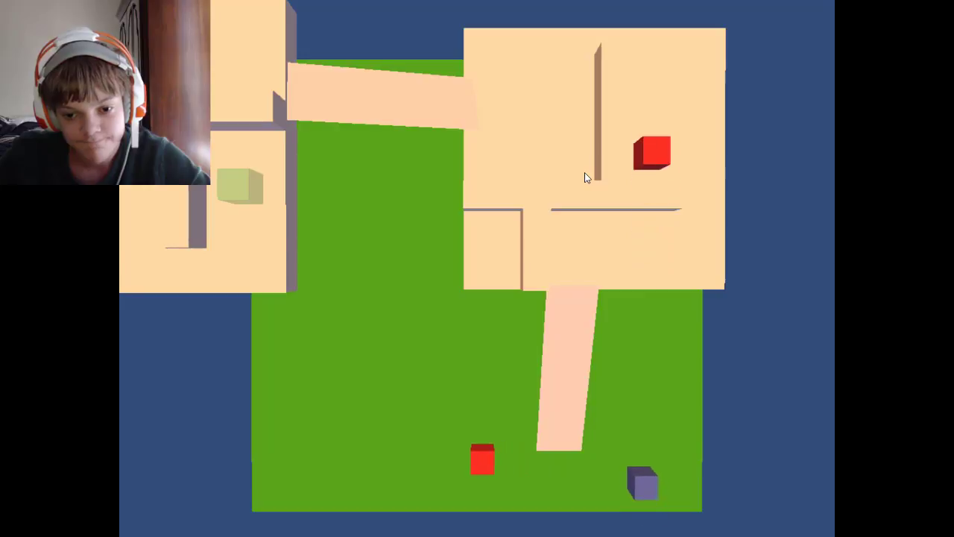
pyautogui.press('Up')
pyautogui.press('Left')
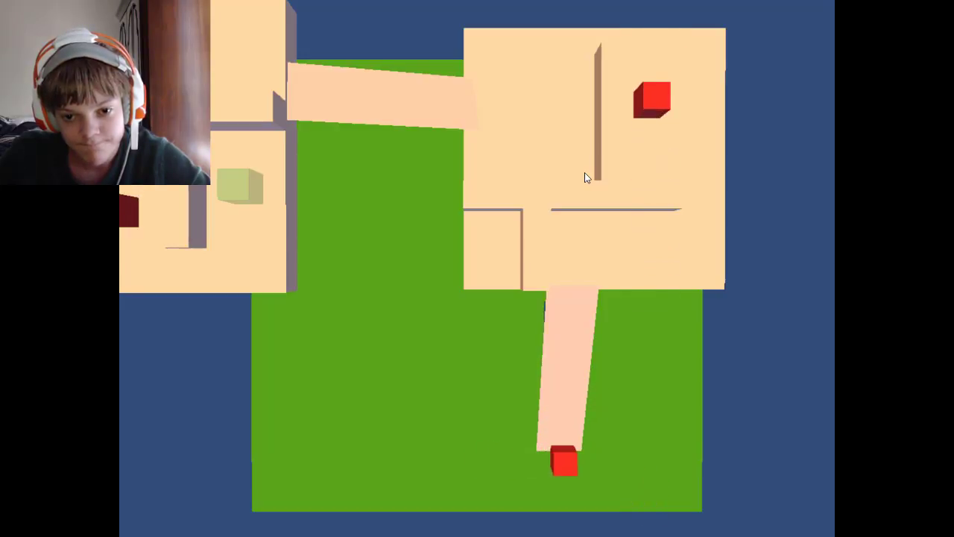
# - Climb the pink path into the right room and move along its ledge
pyautogui.press('Down')
pyautogui.press('Up')
pyautogui.press('Up')
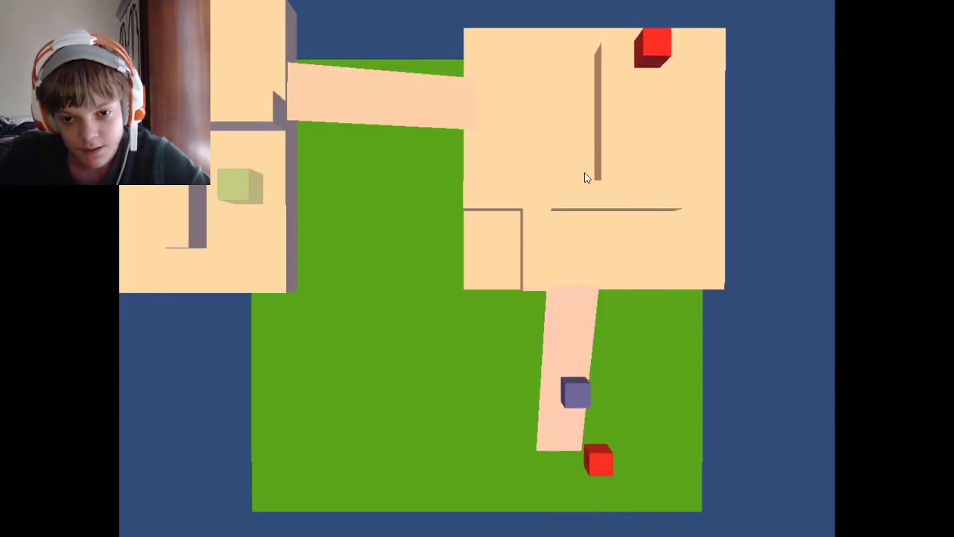
pyautogui.press('Up')
pyautogui.press('Up')
pyautogui.press('Up')
pyautogui.press('Up')
pyautogui.press('Up')
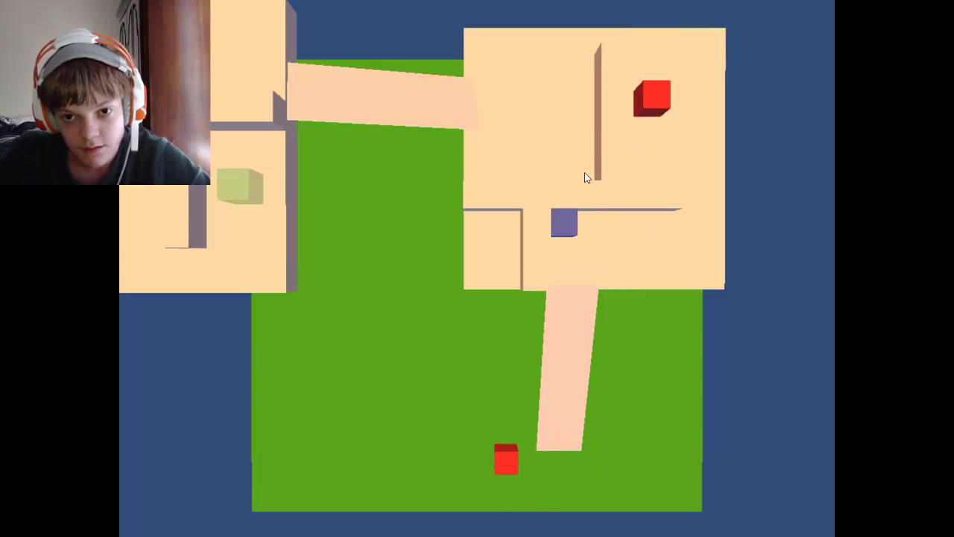
pyautogui.press('Right')
pyautogui.press('Right')
pyautogui.press('Right')
pyautogui.press('Right')
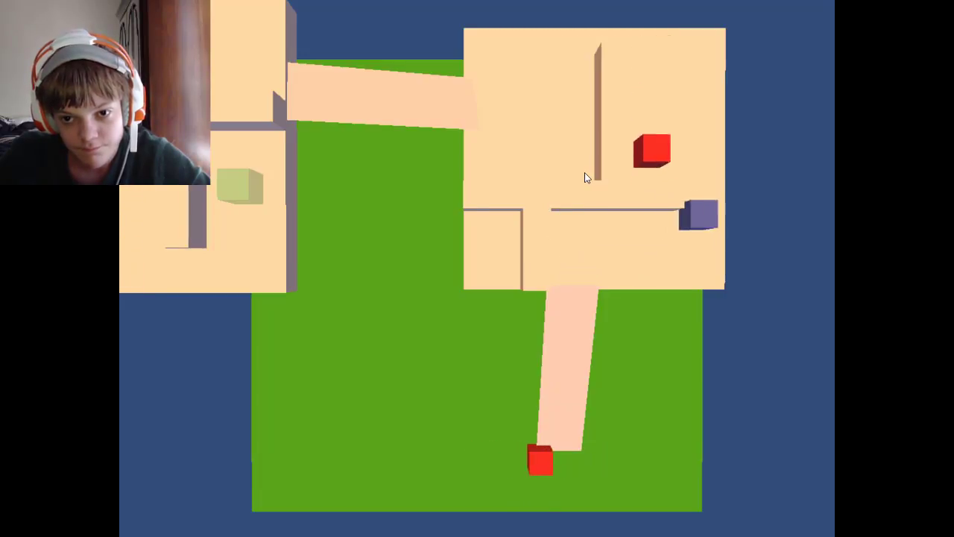
pyautogui.press('Up')
pyautogui.press('Up')
pyautogui.press('Up')
pyautogui.press('Up')
pyautogui.press('Up')
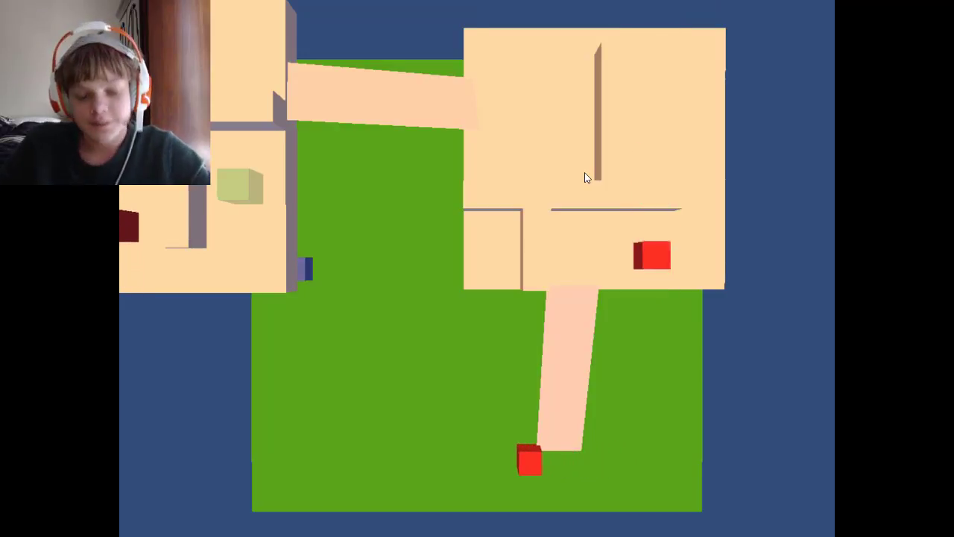
# - Steer the cube down and right along the bottom until it falls off
pyautogui.press('Down')
pyautogui.press('Down')
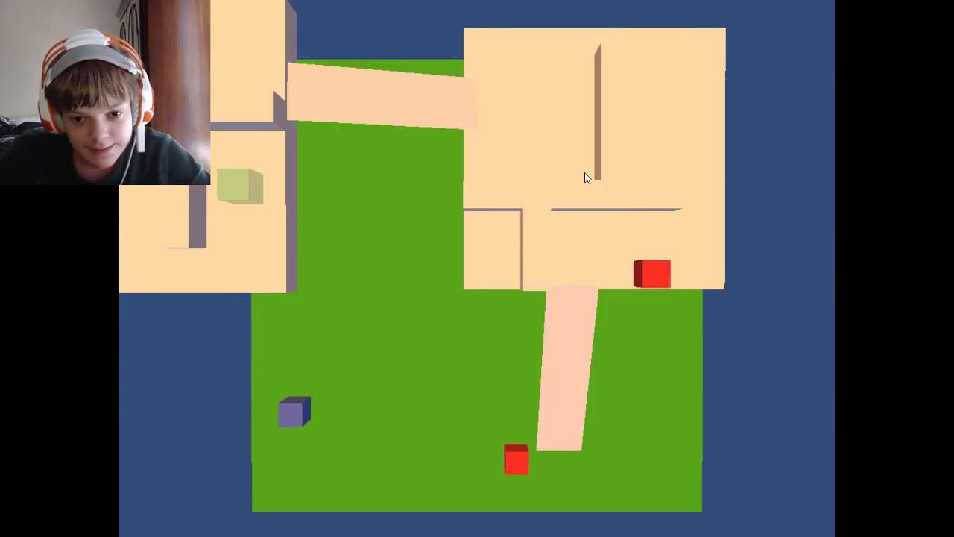
pyautogui.press('Right')
pyautogui.press('Right')
pyautogui.press('Right')
pyautogui.press('Right')
pyautogui.press('Right')
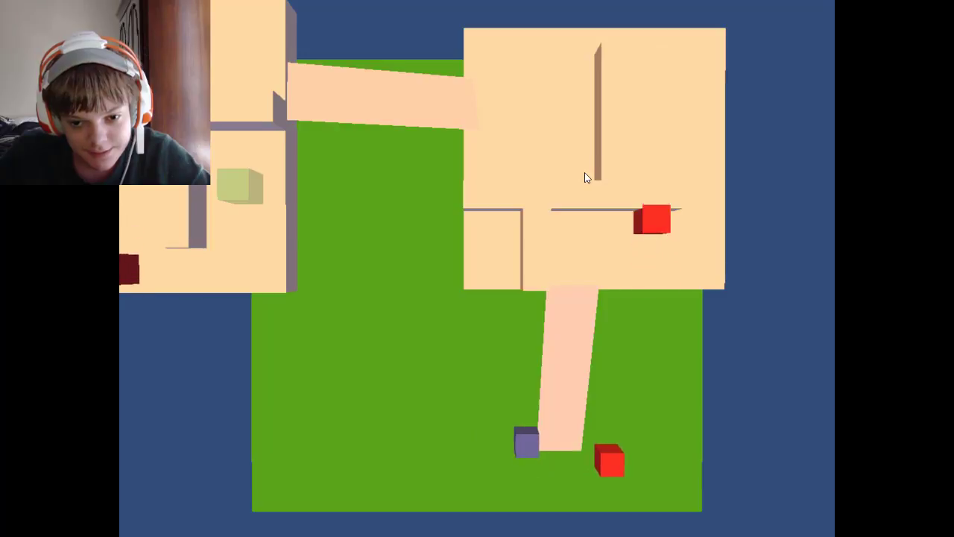
pyautogui.press('Right')
pyautogui.press('Right')
pyautogui.press('Right')
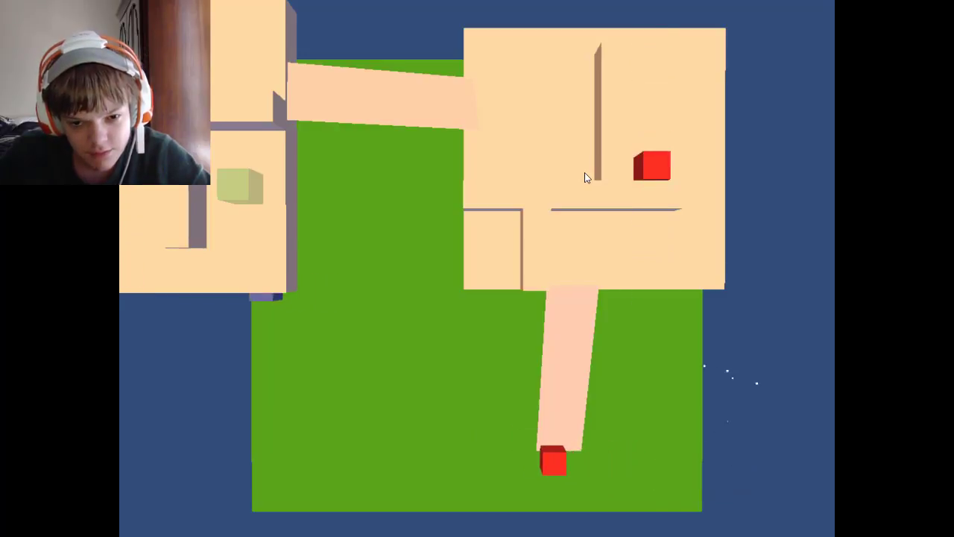
pyautogui.press('Right')
pyautogui.press('Right')
# - Dodge the red cubes until caught, then guide the respawned cube left and up into the first gap
pyautogui.press('Down')
pyautogui.press('Right')
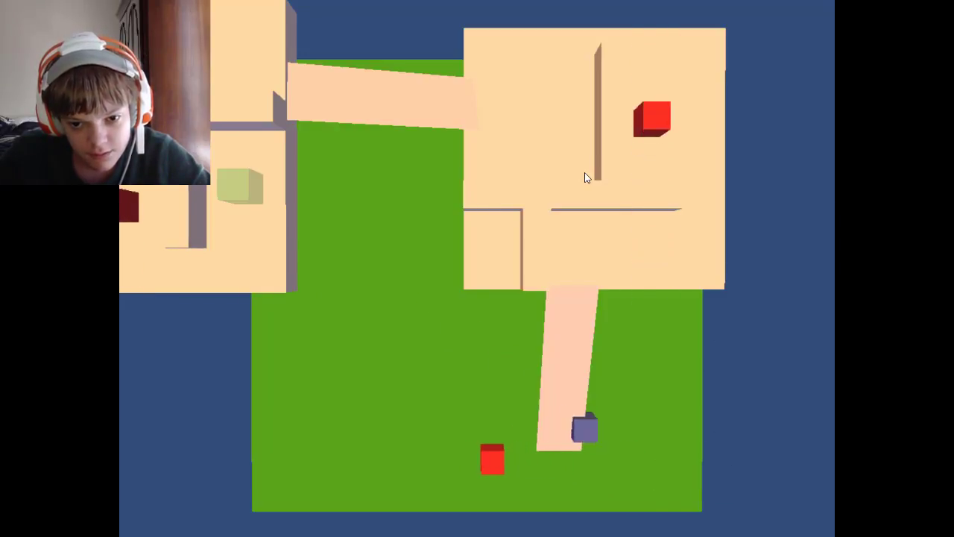
pyautogui.press('Down')
pyautogui.press('Up')
pyautogui.press('Left')
pyautogui.press('Up')
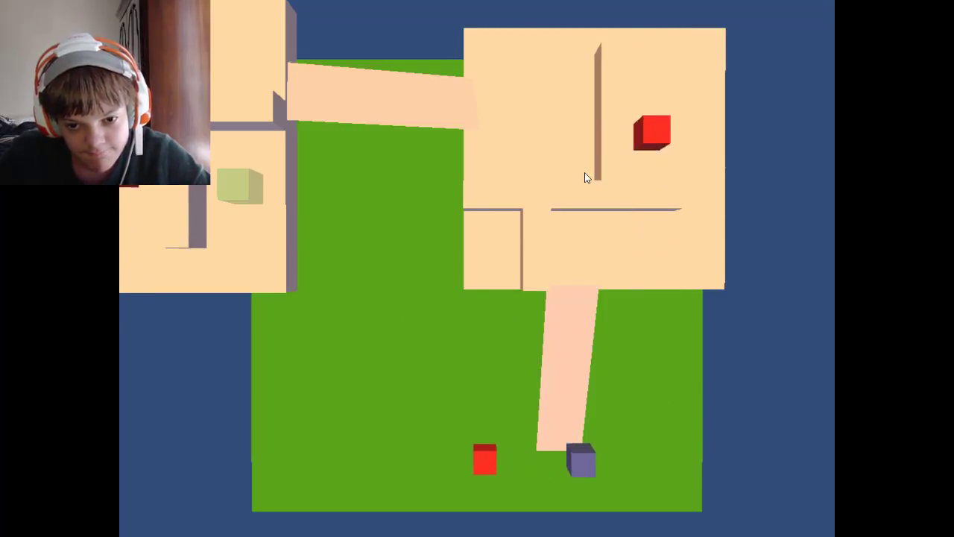
pyautogui.press('Left')
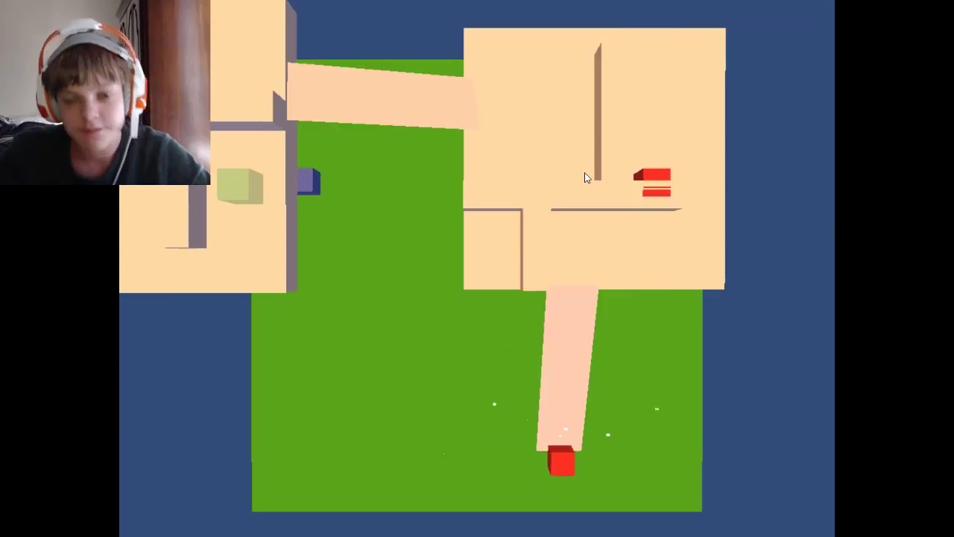
pyautogui.press('Up')
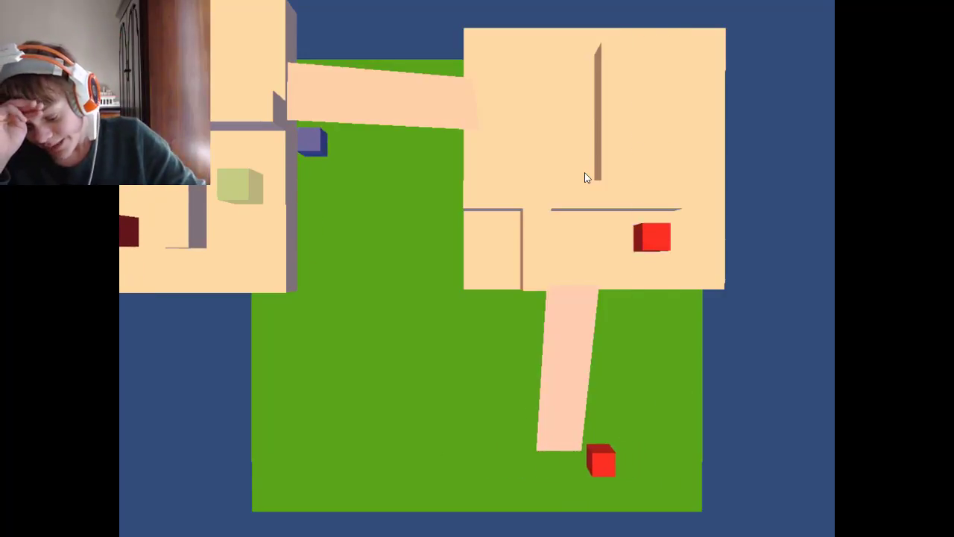